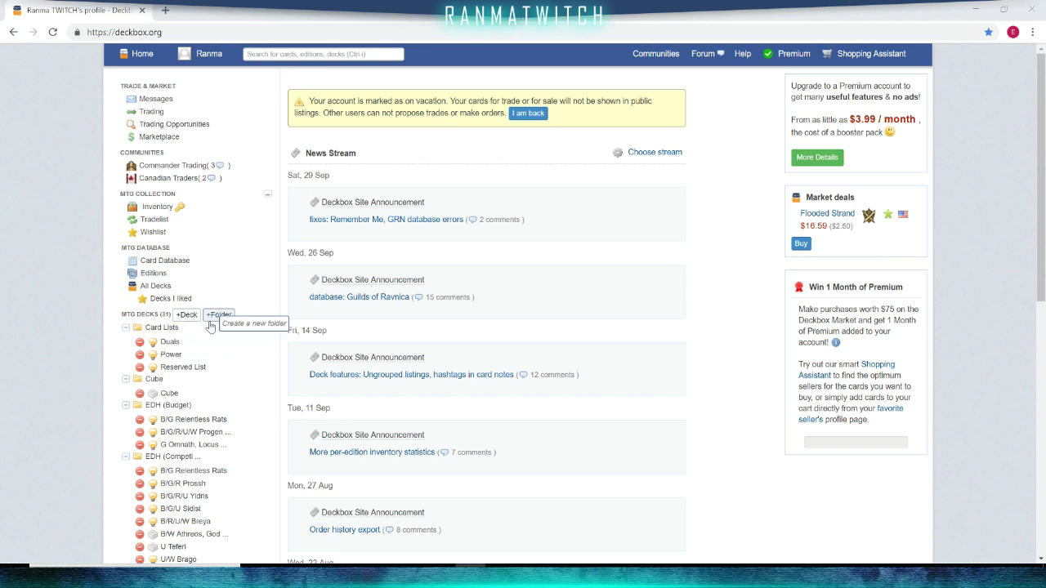
# Step: Examine the deck list on the home page, including the Card Lists, Cube, EDH, Legacy, Modern and Standard folders
pyautogui.scroll(-2, 187, 396)
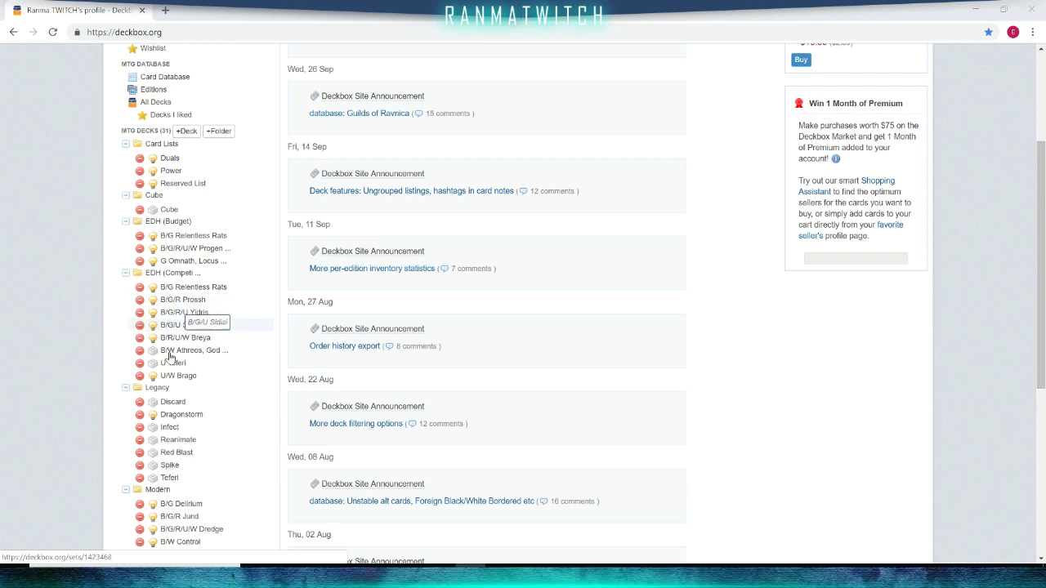
pyautogui.scroll(1, 140, 332)
pyautogui.scroll(-2, 152, 302)
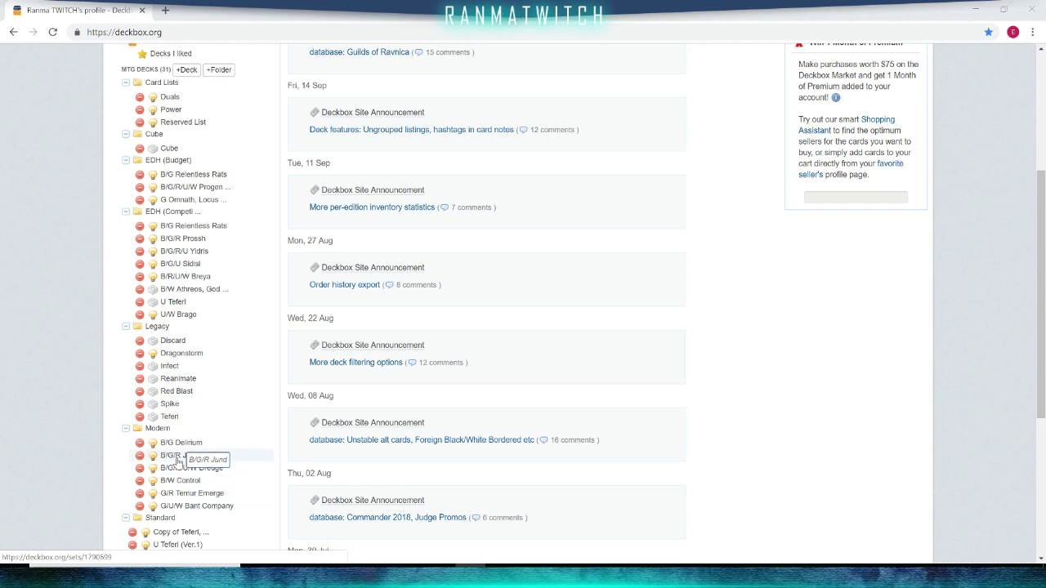
pyautogui.scroll(-2, 177, 463)
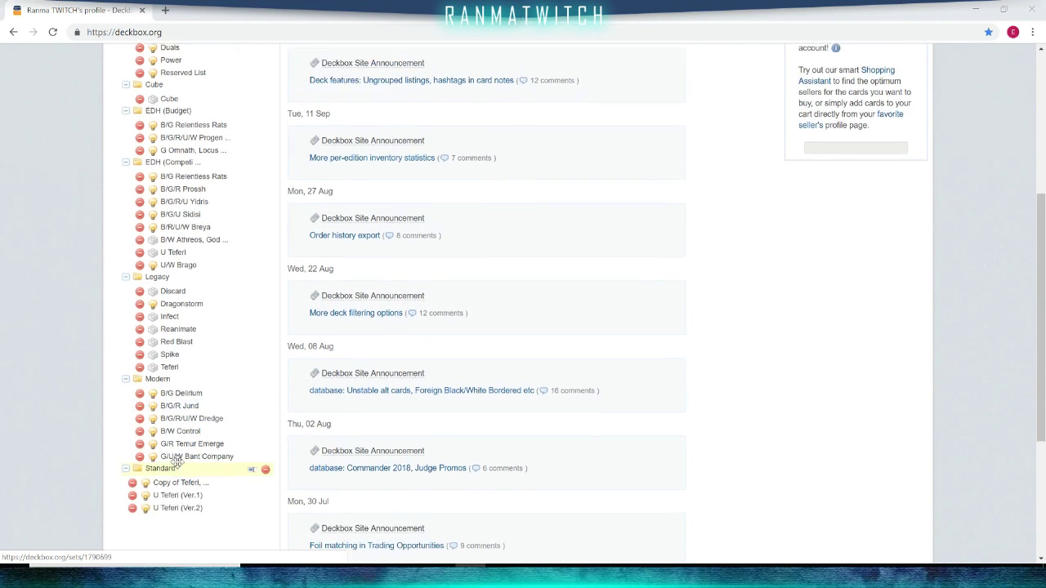
pyautogui.scroll(2, 167, 489)
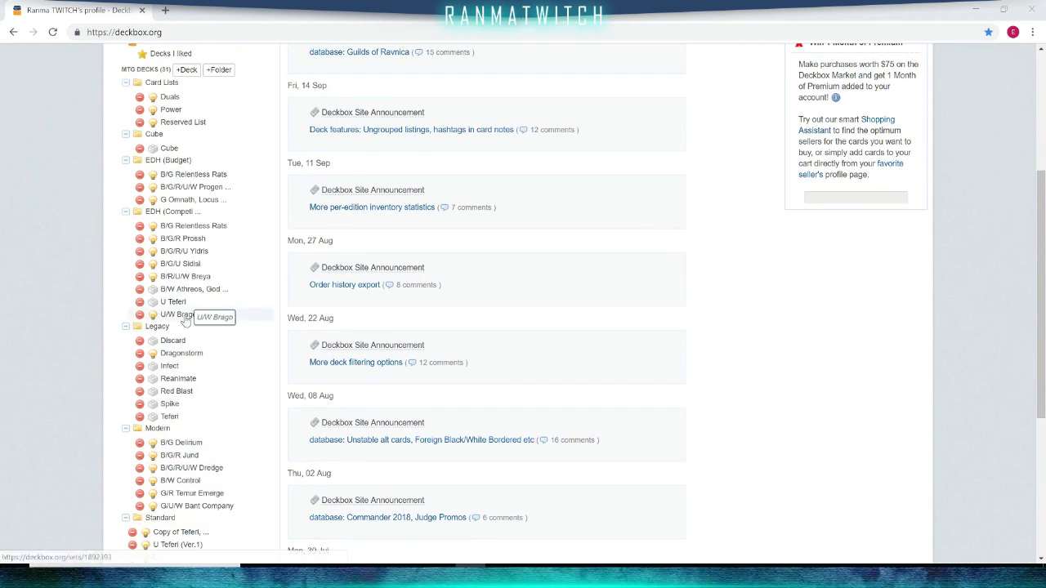
pyautogui.scroll(3, 175, 442)
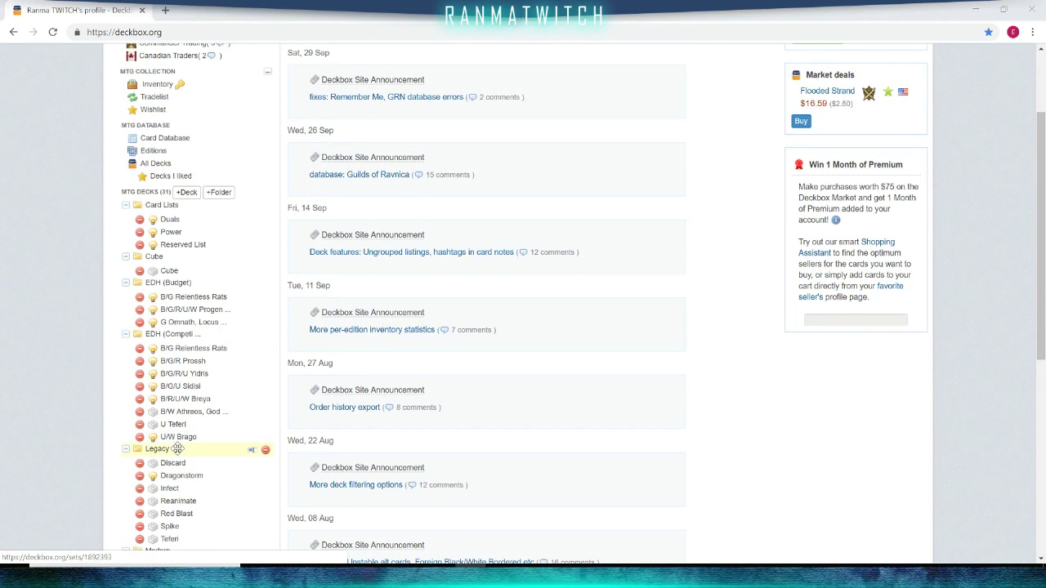
pyautogui.scroll(1, 186, 392)
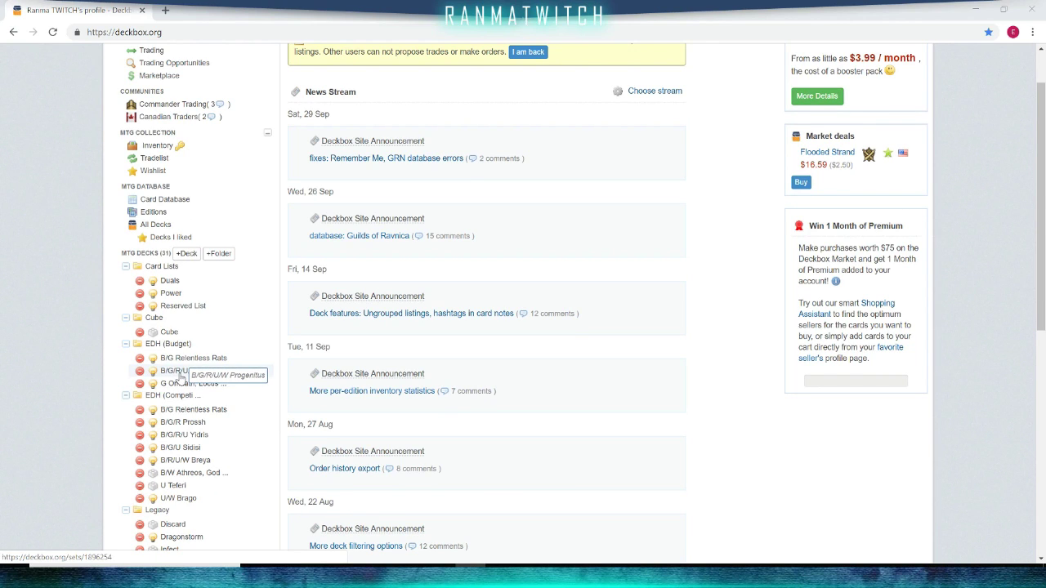
pyautogui.scroll(1, 182, 377)
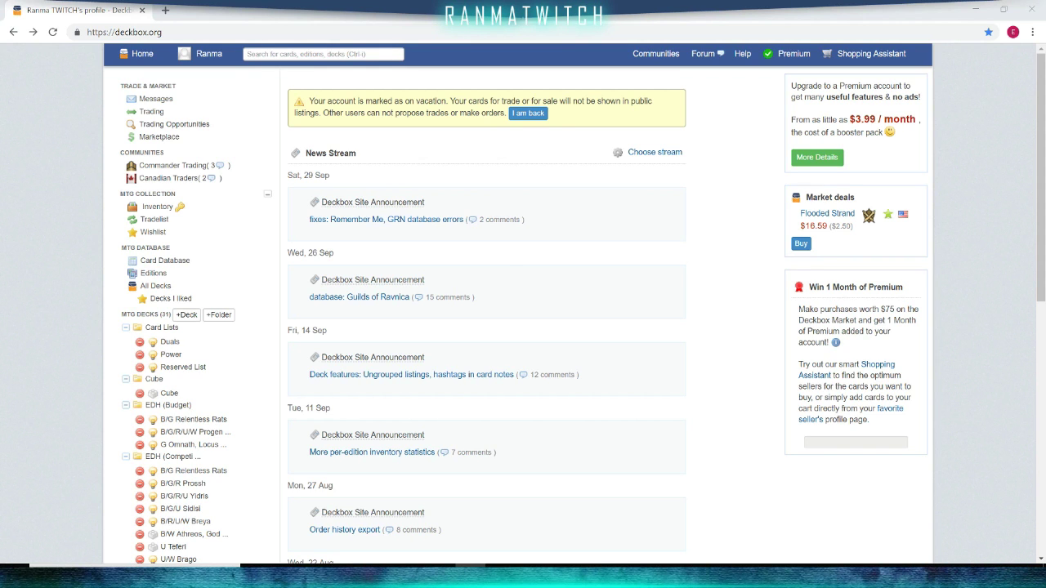
pyautogui.scroll(-4, 404, 410)
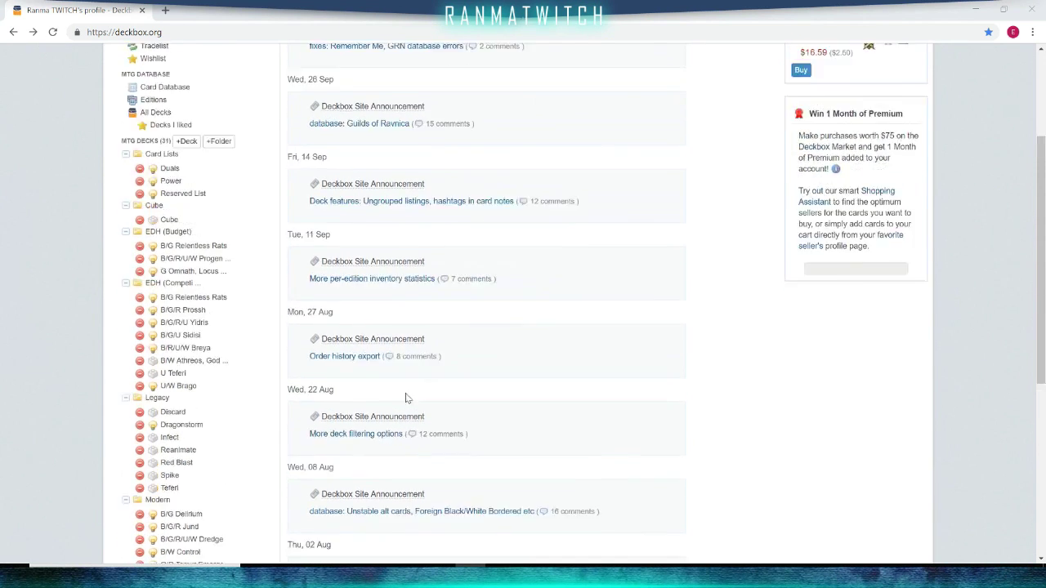
# Step: Open the Guilds of Ravnica edition from the news stream and examine its cards' average prices and market info
pyautogui.scroll(4, 404, 409)
pyautogui.click(372, 298)
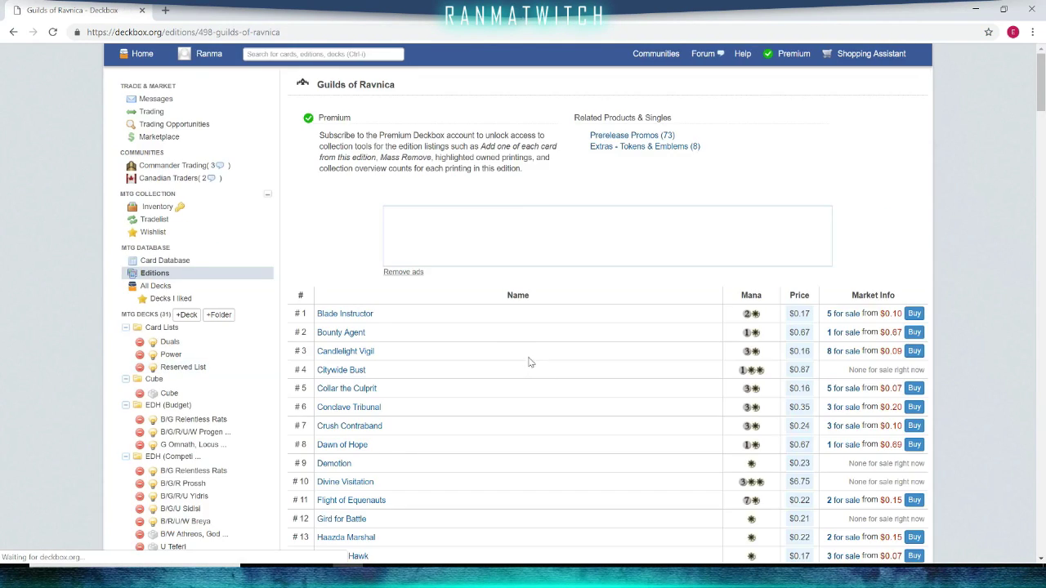
pyautogui.scroll(-4, 614, 315)
pyautogui.scroll(4, 613, 314)
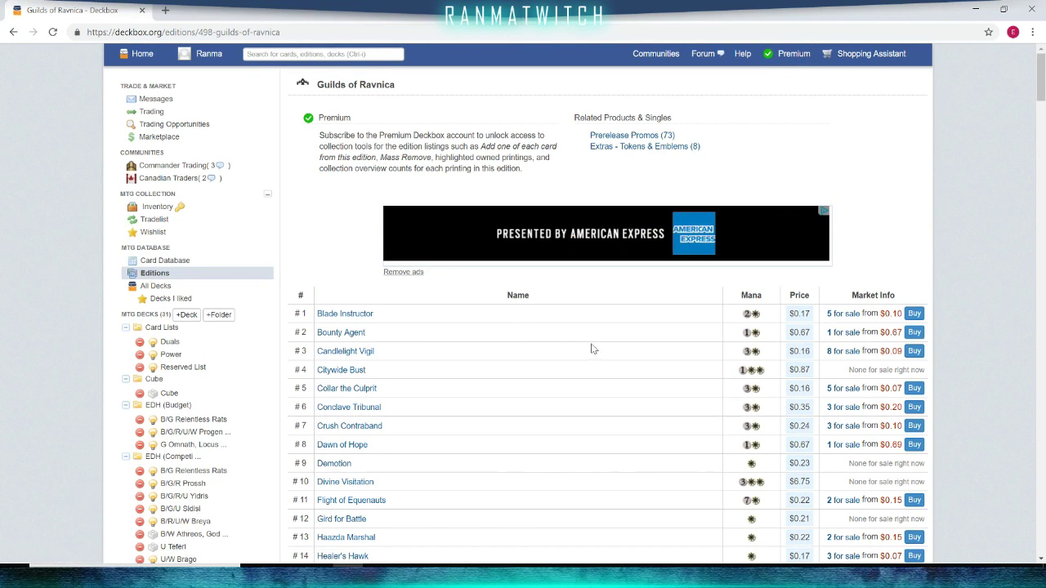
pyautogui.scroll(-2, 593, 350)
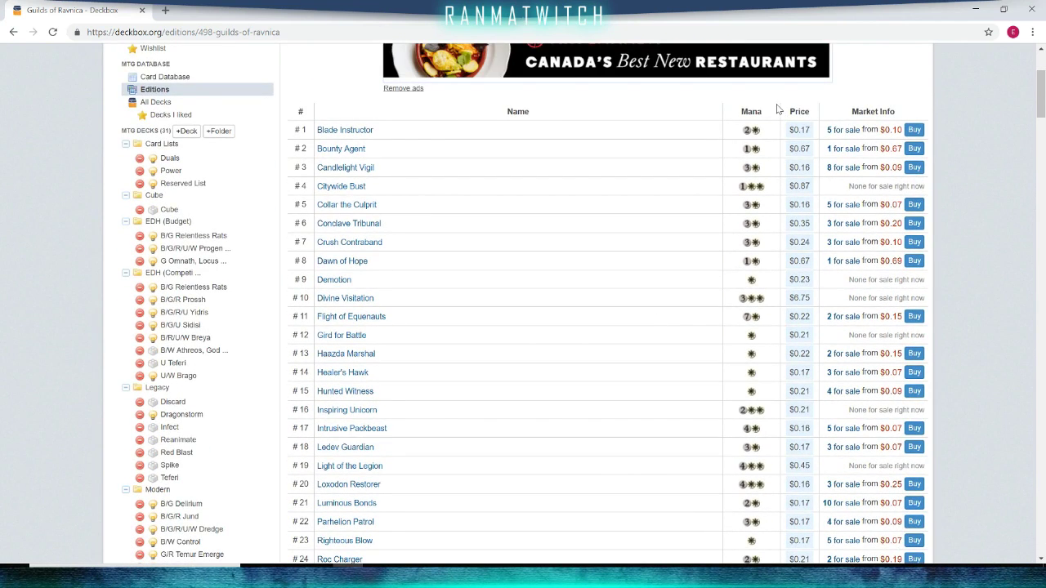
pyautogui.scroll(-3, 777, 312)
pyautogui.scroll(-20, 688, 305)
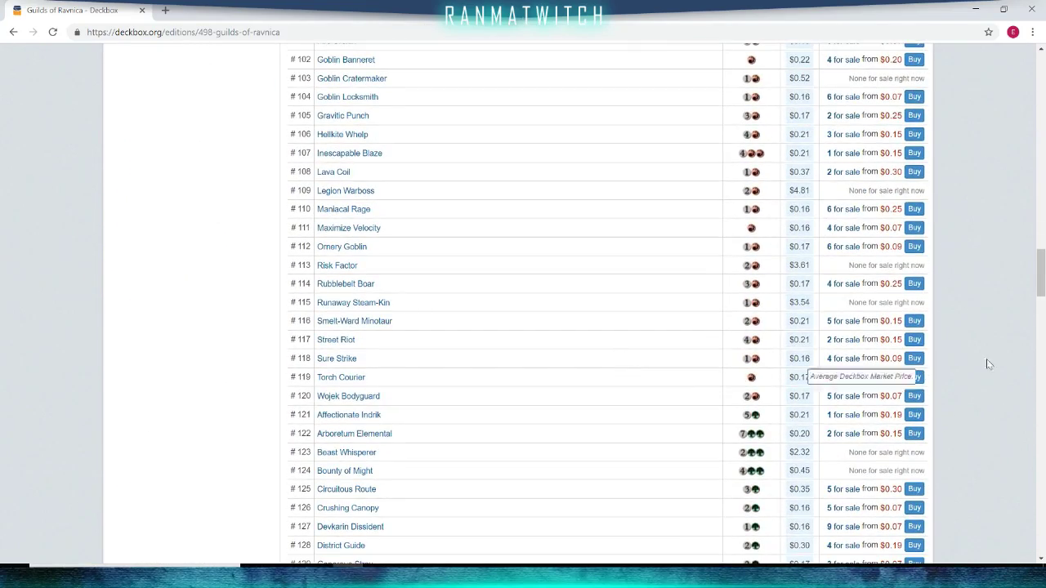
pyautogui.moveTo(1042, 265); pyautogui.dragTo(622, 116)
pyautogui.scroll(13, 495, 138)
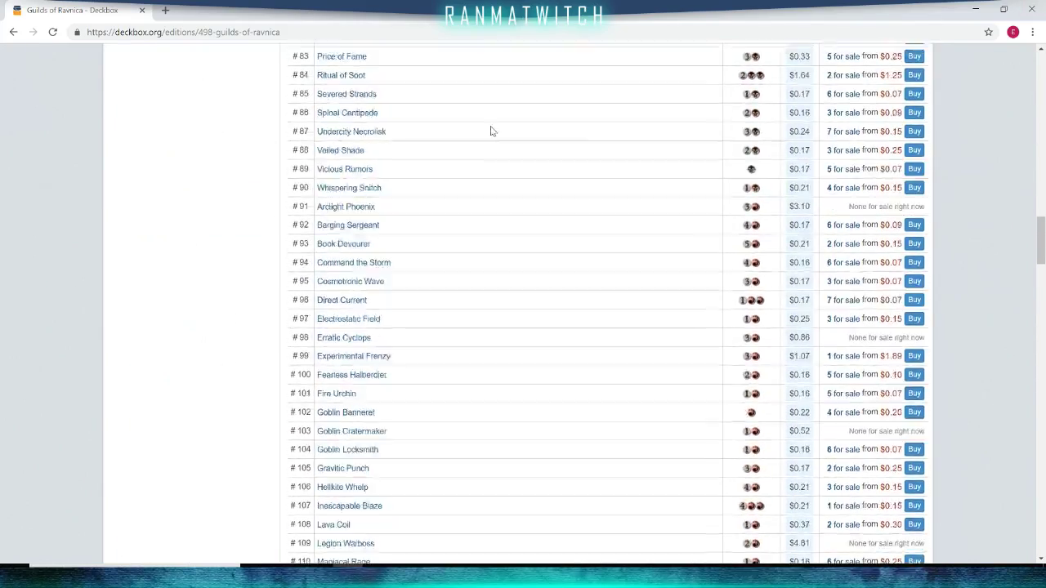
pyautogui.scroll(15, 489, 119)
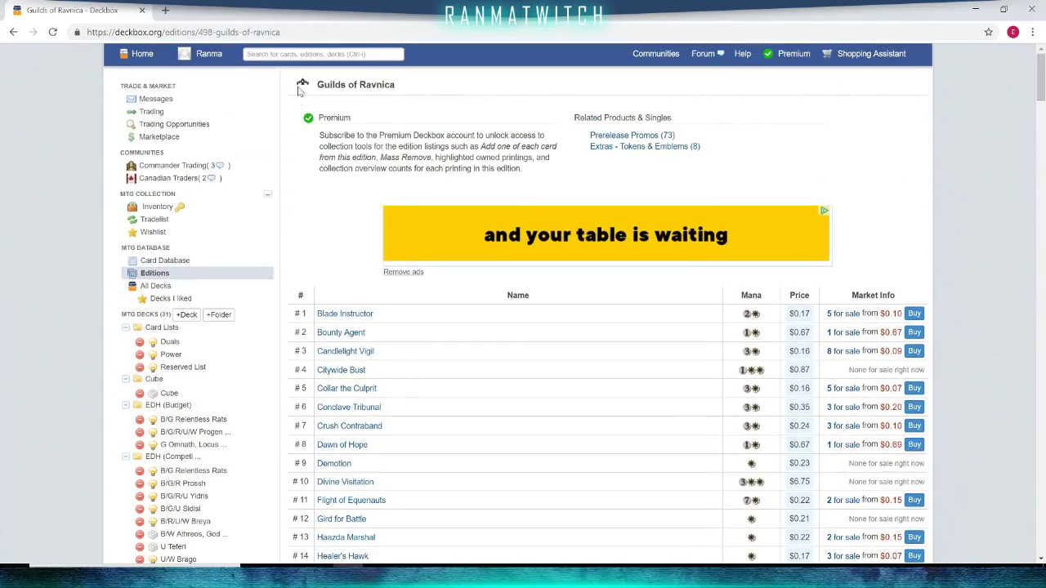
# Step: Search the site for "stronghold", open the Stronghold edition and examine its card list and prices
pyautogui.click(247, 54)
pyautogui.write('strong')
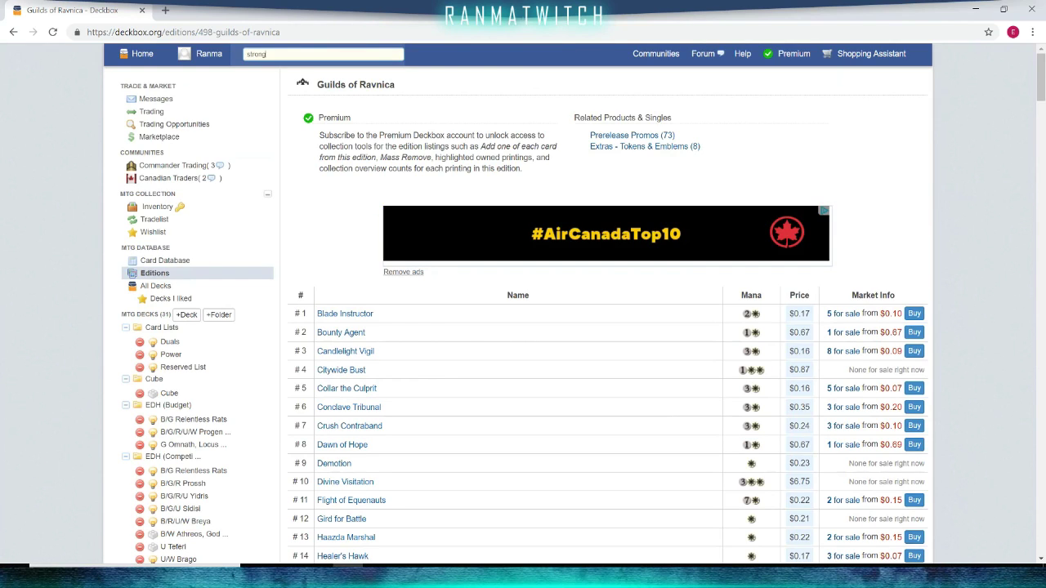
pyautogui.write('hold')
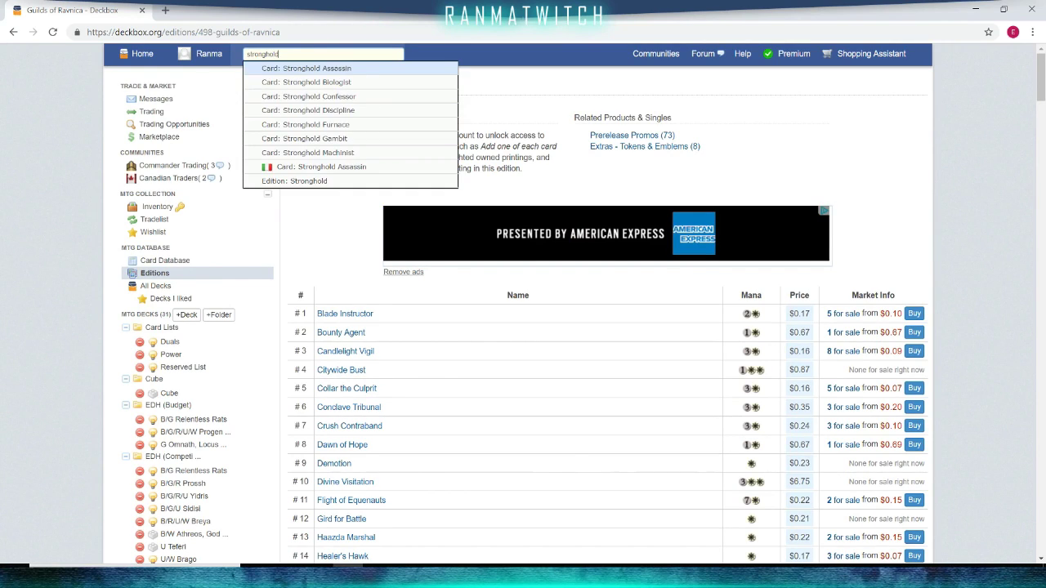
pyautogui.click(296, 181)
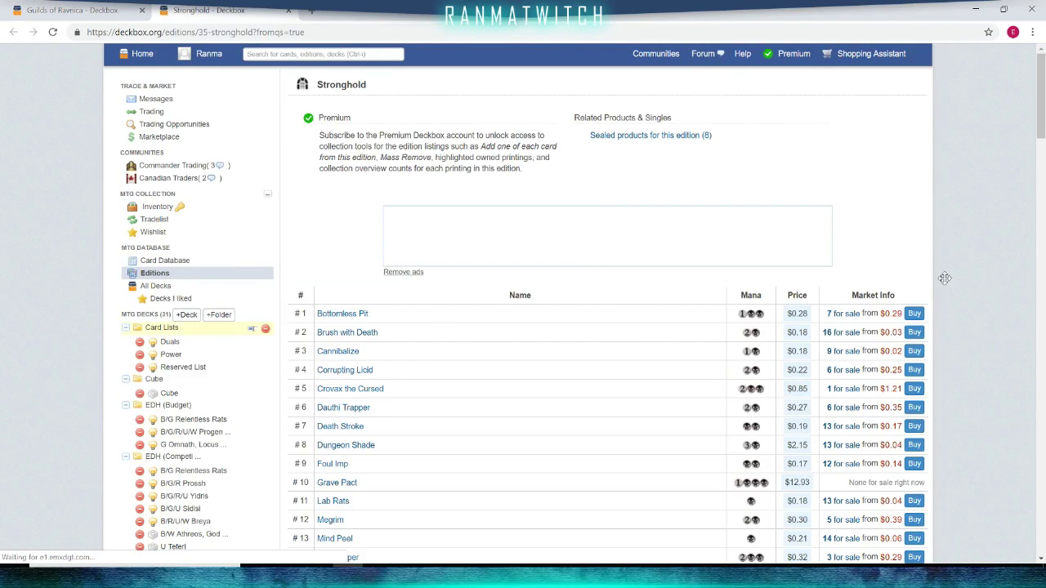
pyautogui.scroll(-18, 537, 364)
pyautogui.moveTo(1045, 433); pyautogui.dragTo(1043, 354)
pyautogui.scroll(11, 838, 350)
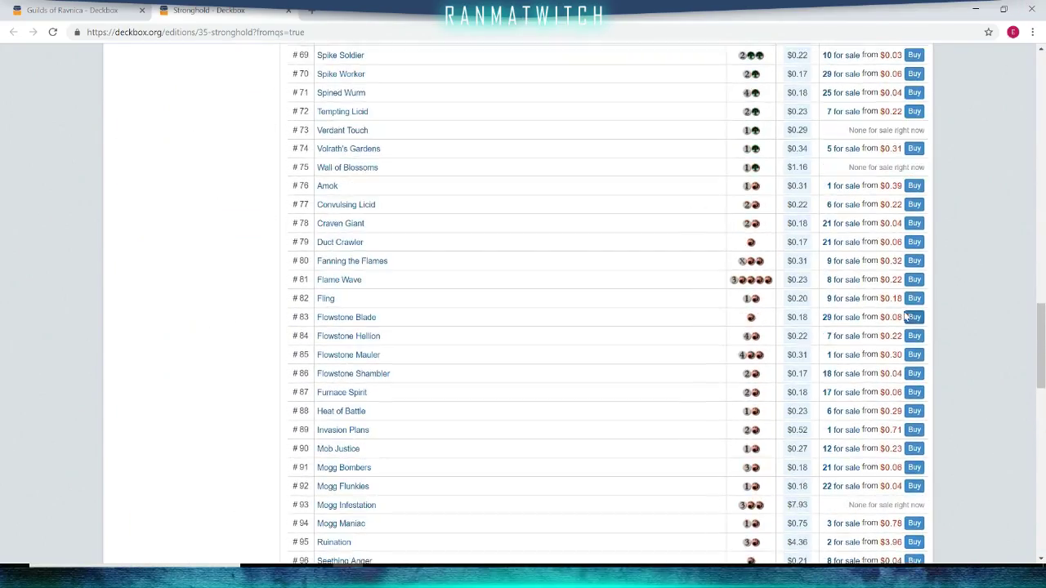
pyautogui.scroll(10, 873, 300)
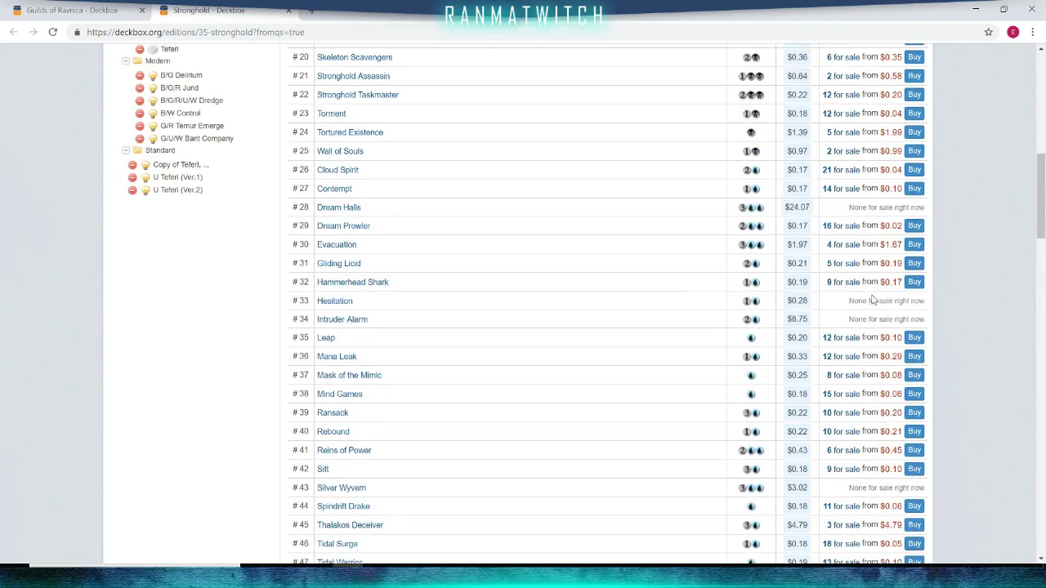
pyautogui.scroll(2, 873, 290)
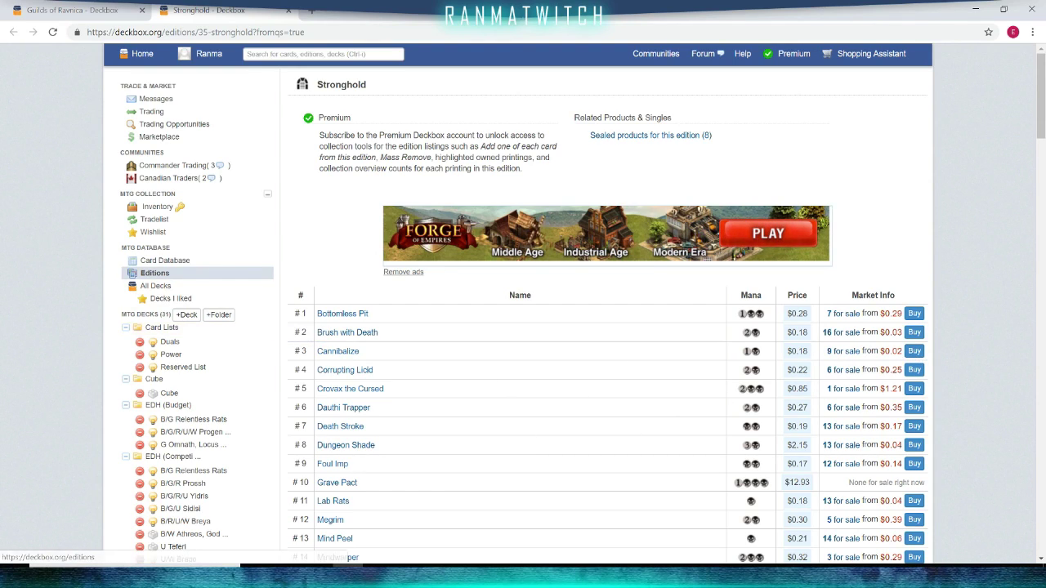
# Step: Close the Stronghold page, open the card inventory and look through its first page
pyautogui.click(155, 273)
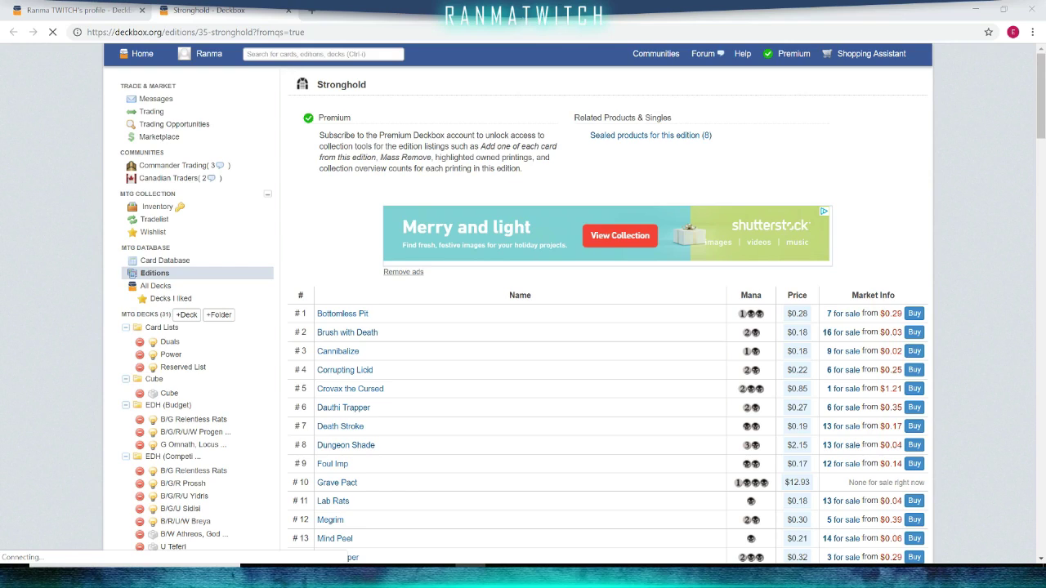
pyautogui.click(287, 10)
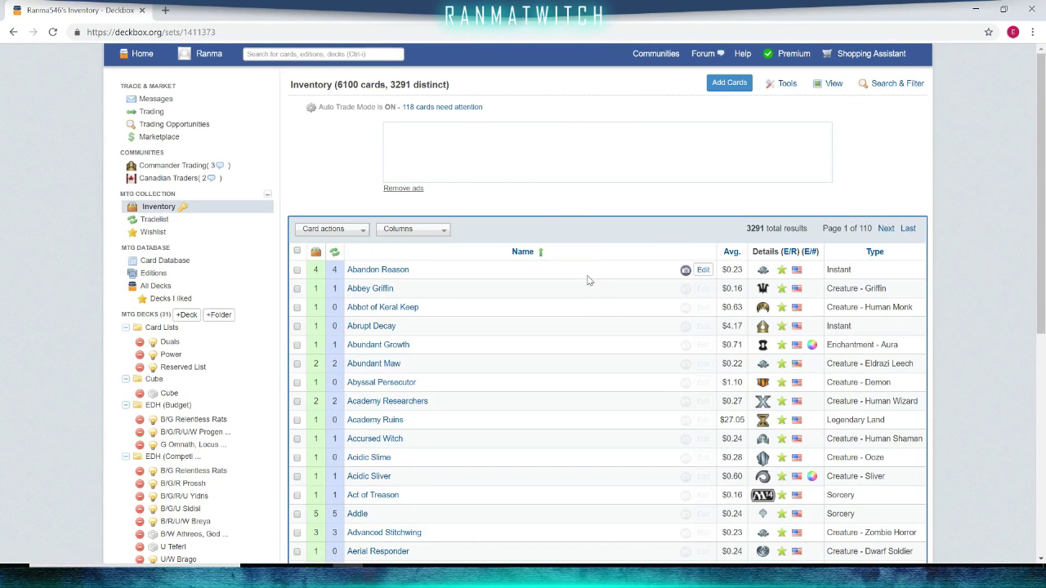
pyautogui.scroll(-4, 592, 283)
pyautogui.scroll(5, 592, 284)
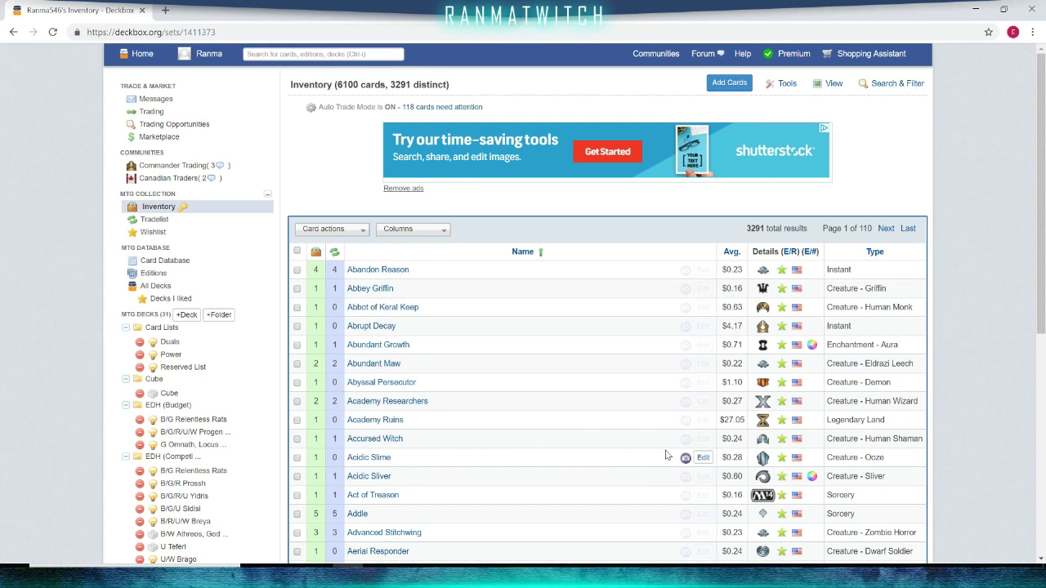
# Step: Sort the inventory by average price from highest to lowest and review the most expensive cards
pyautogui.click(728, 254)
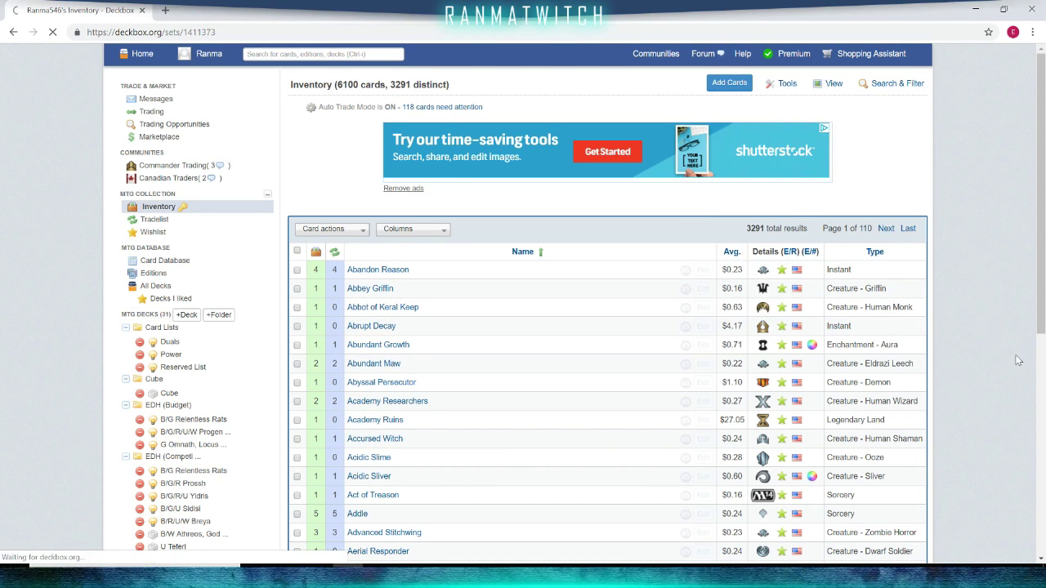
pyautogui.scroll(-5, 756, 393)
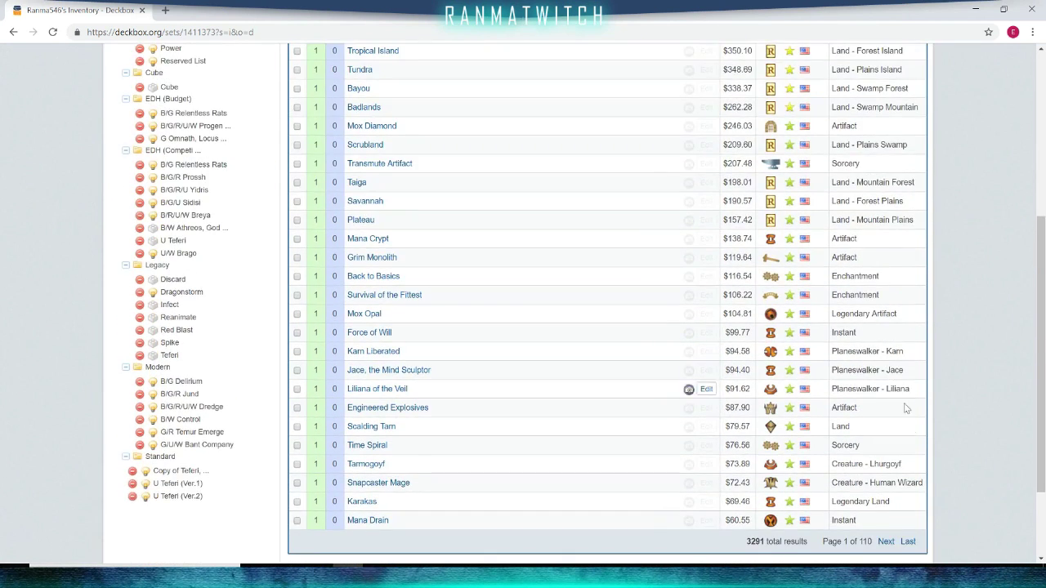
pyautogui.scroll(4, 417, 268)
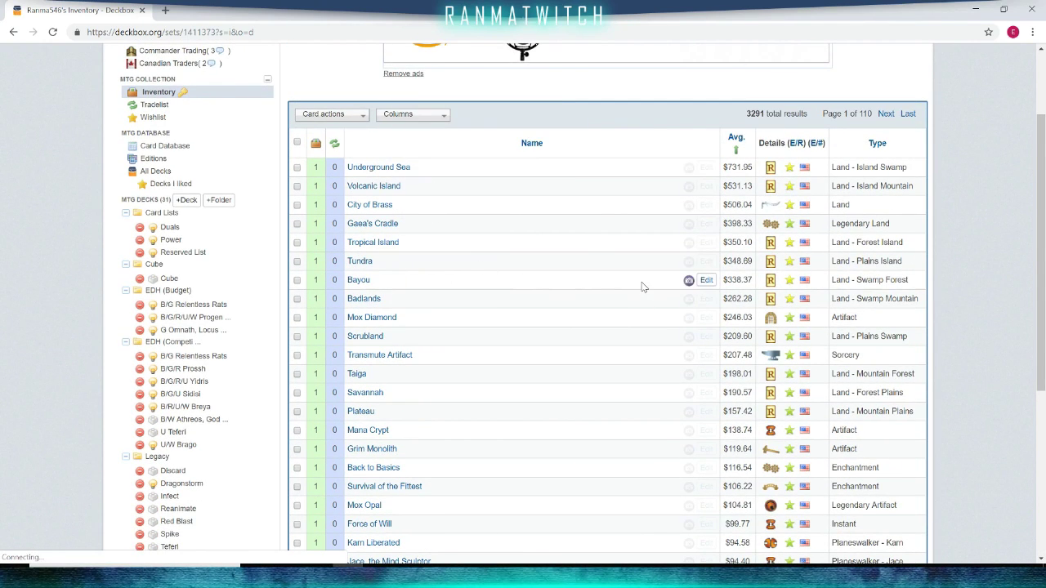
pyautogui.scroll(2, 605, 356)
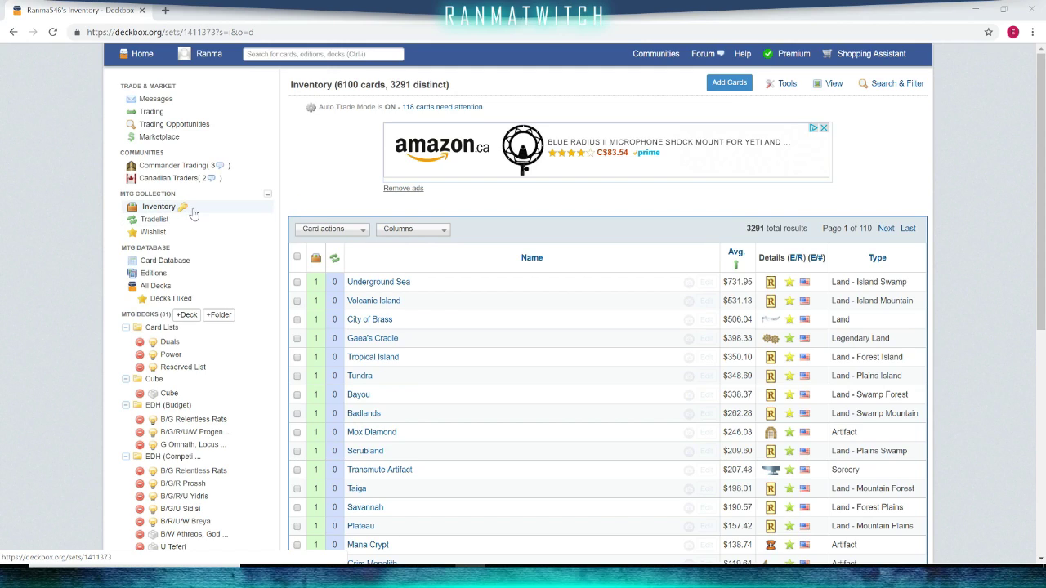
pyautogui.click(193, 213)
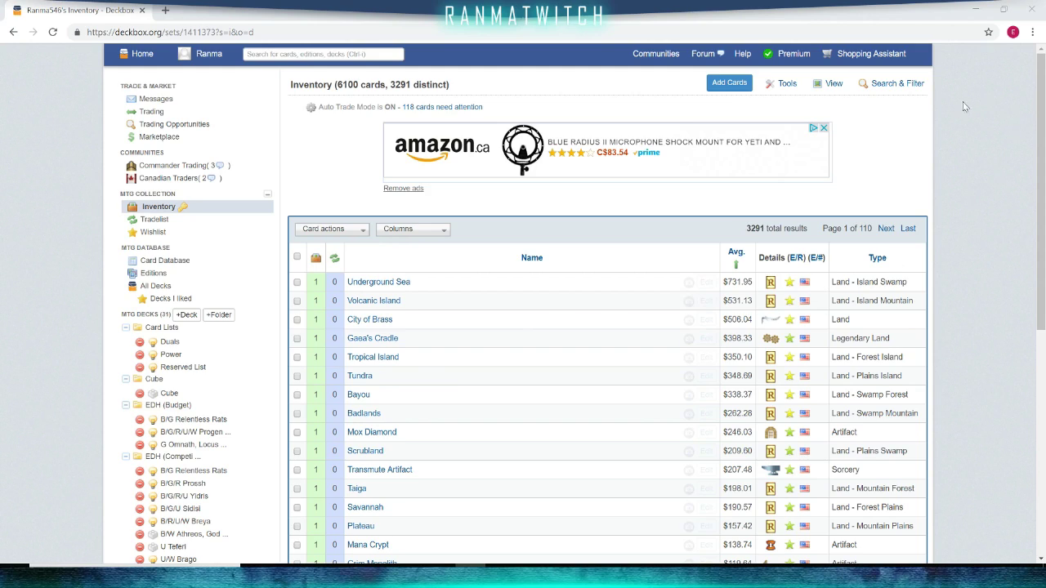
pyautogui.moveTo(830, 86)
pyautogui.moveTo(787, 85)
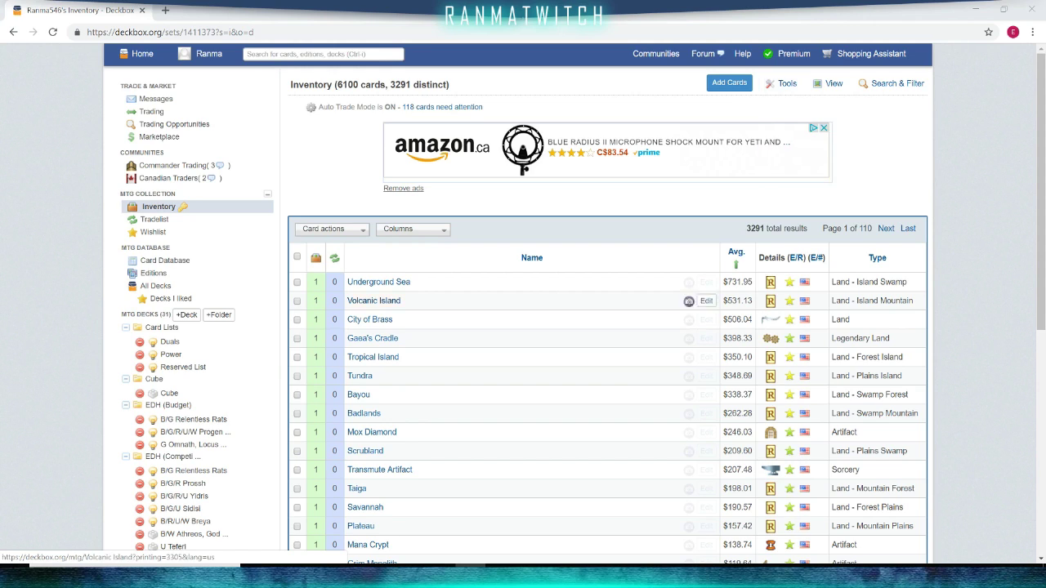
pyautogui.scroll(-3, 691, 337)
pyautogui.scroll(-2, 198, 245)
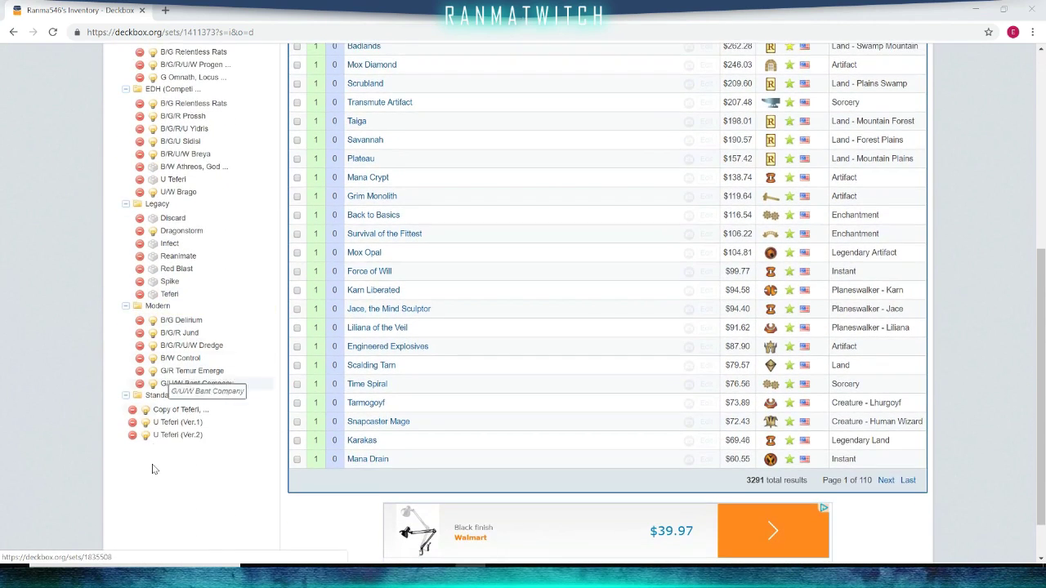
# Step: Display the total set value of the inventory and close the value summary
pyautogui.scroll(5, 184, 377)
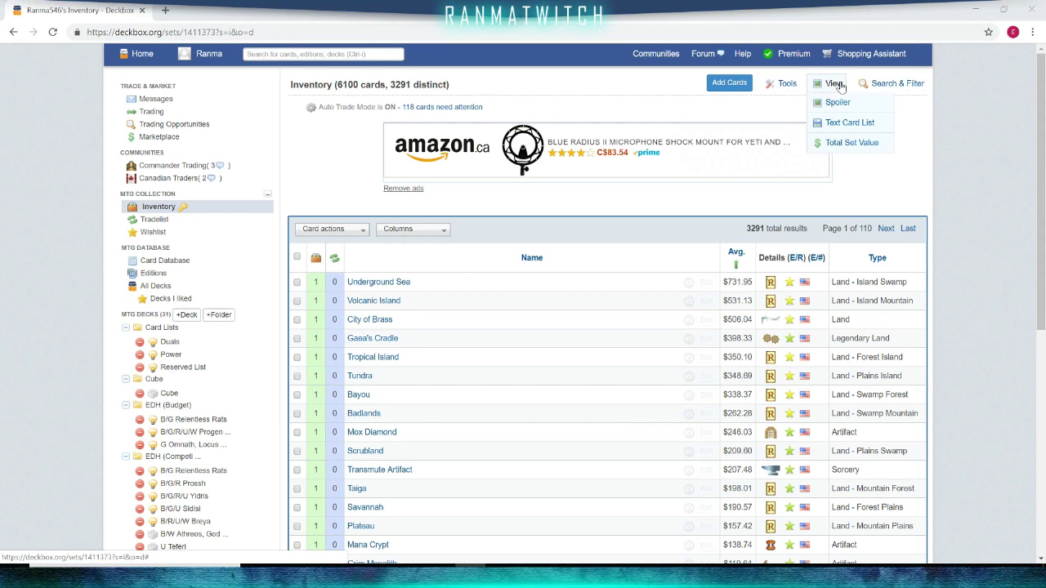
pyautogui.click(843, 143)
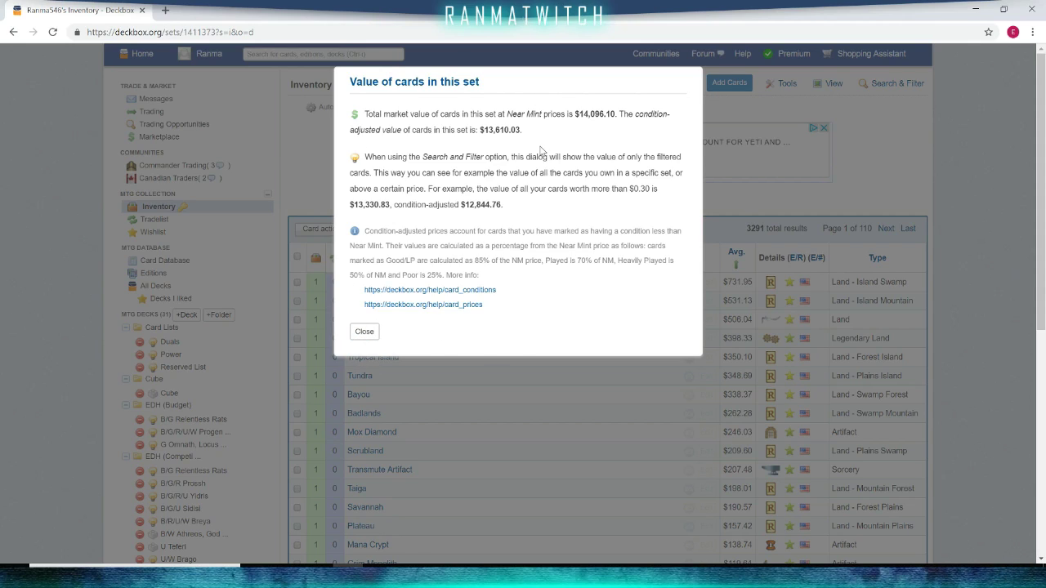
pyautogui.click(365, 331)
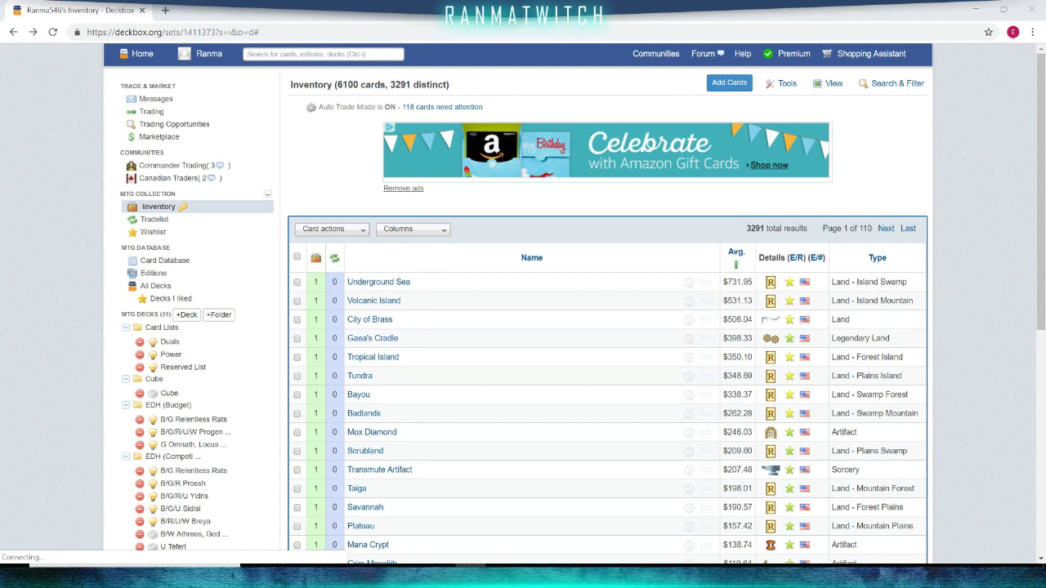
# Step: Filter the inventory by name for "Llanowar Elves", choosing the card from the suggestions for "llan"
pyautogui.click(895, 84)
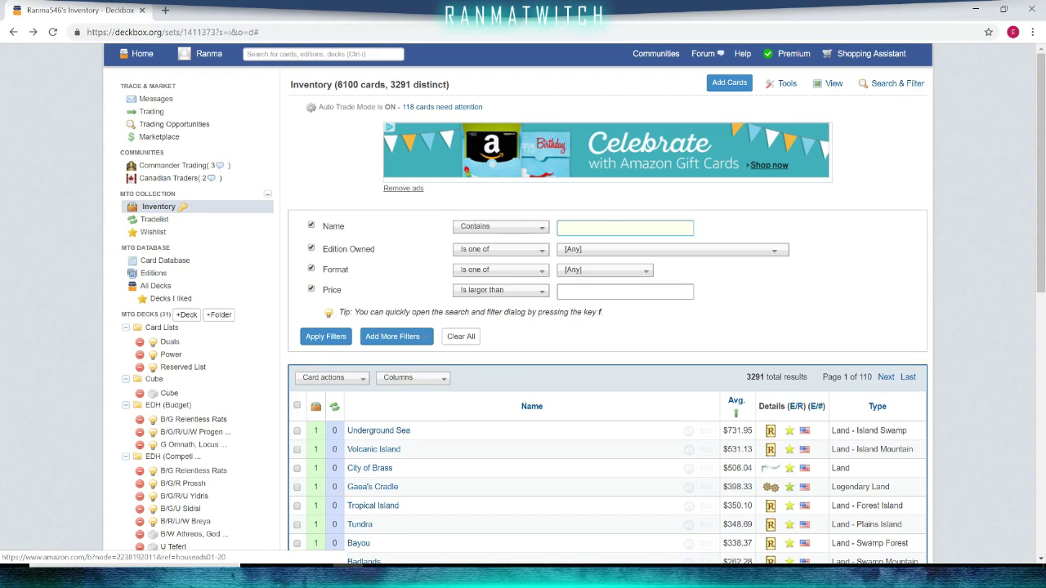
pyautogui.write('llan')
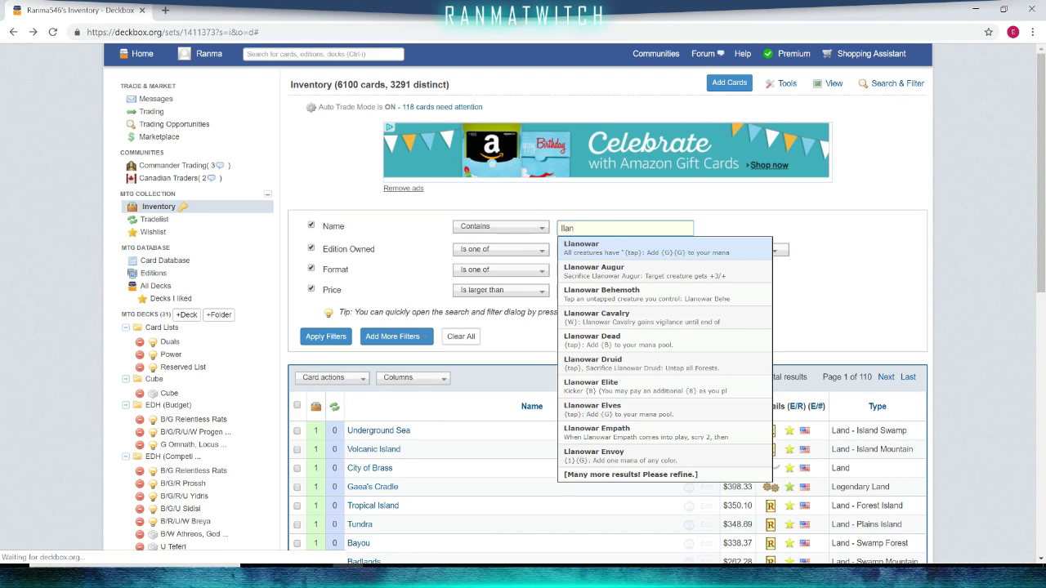
pyautogui.press('Down')
pyautogui.press('Down')
pyautogui.press('Down')
pyautogui.press('Down')
pyautogui.press('Down')
pyautogui.press('Down')
pyautogui.press('Down')
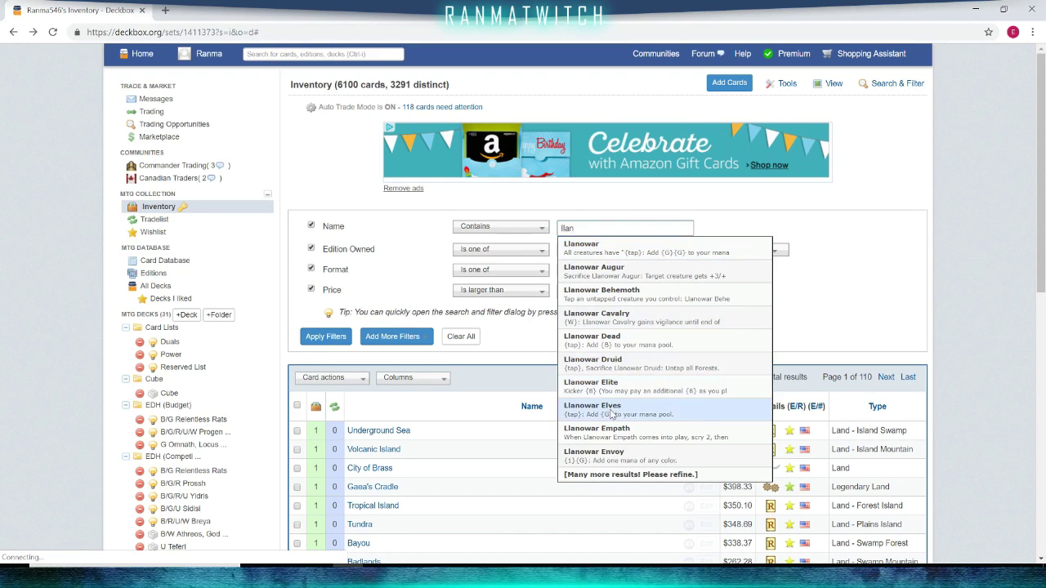
pyautogui.press('Return')
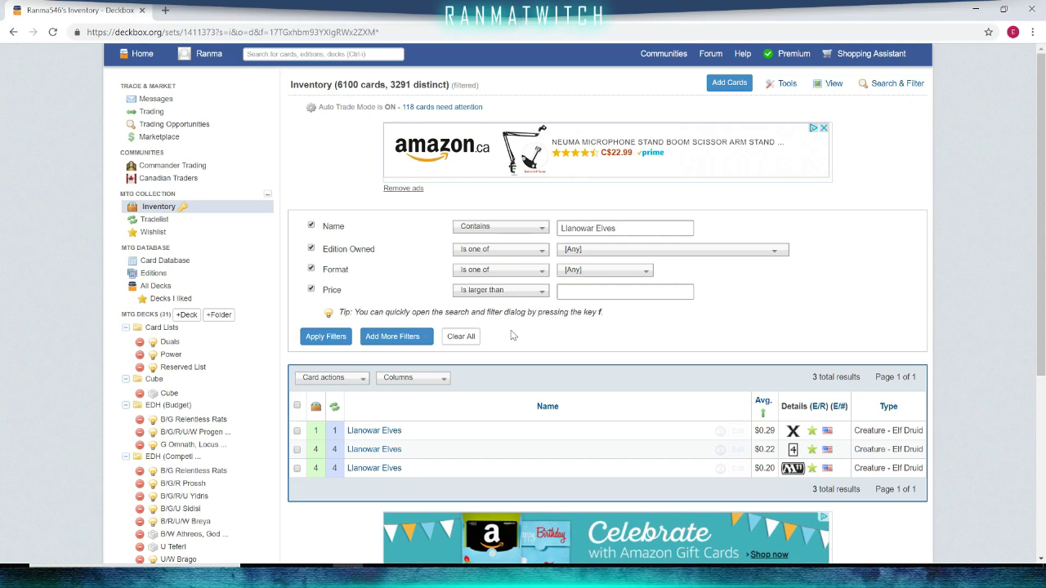
pyautogui.click(471, 575)
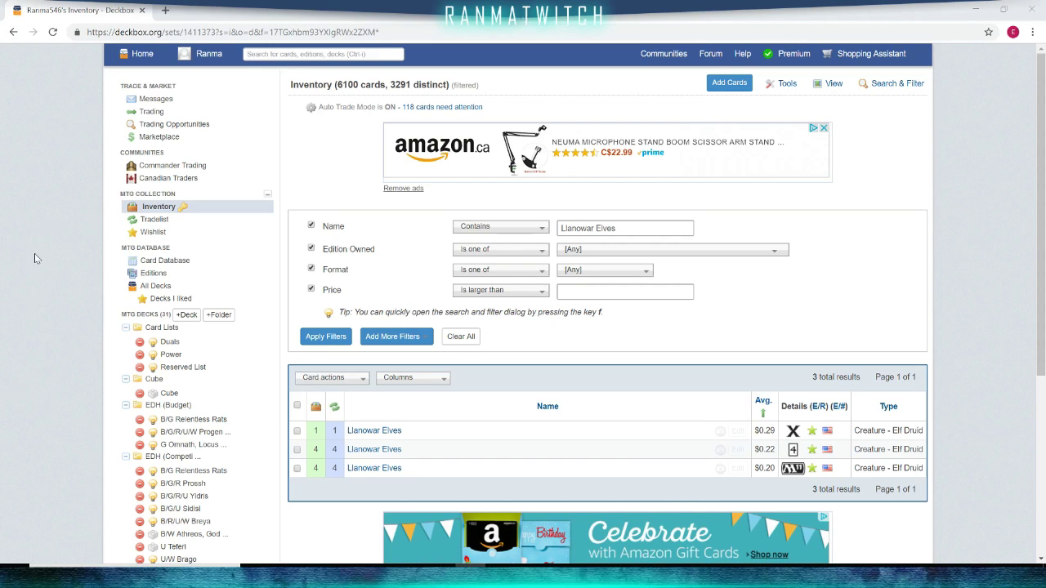
# Step: Open the wishlist and review its cards, and do the same for the tradelist
pyautogui.click(152, 232)
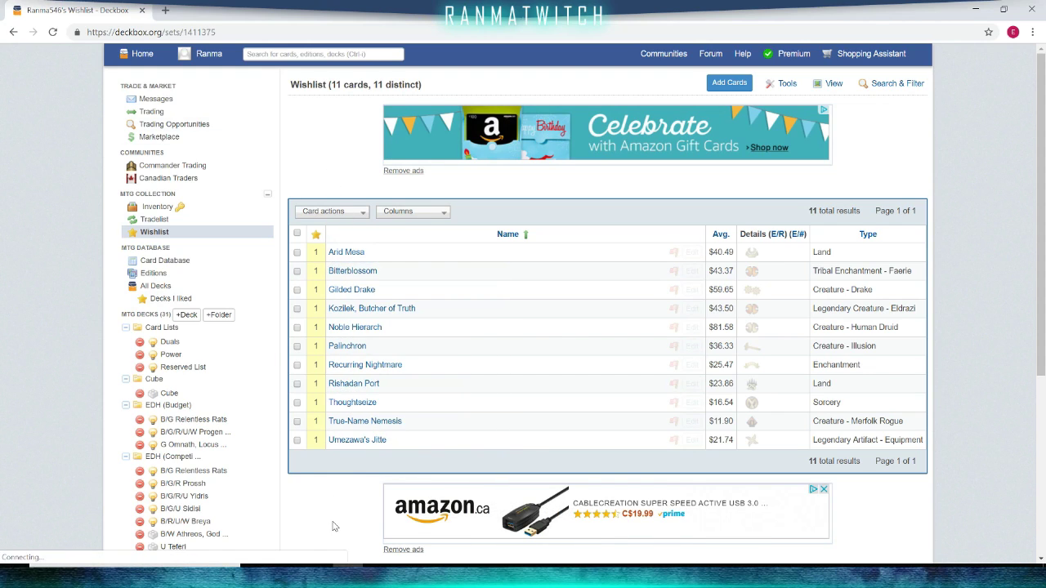
pyautogui.click(159, 221)
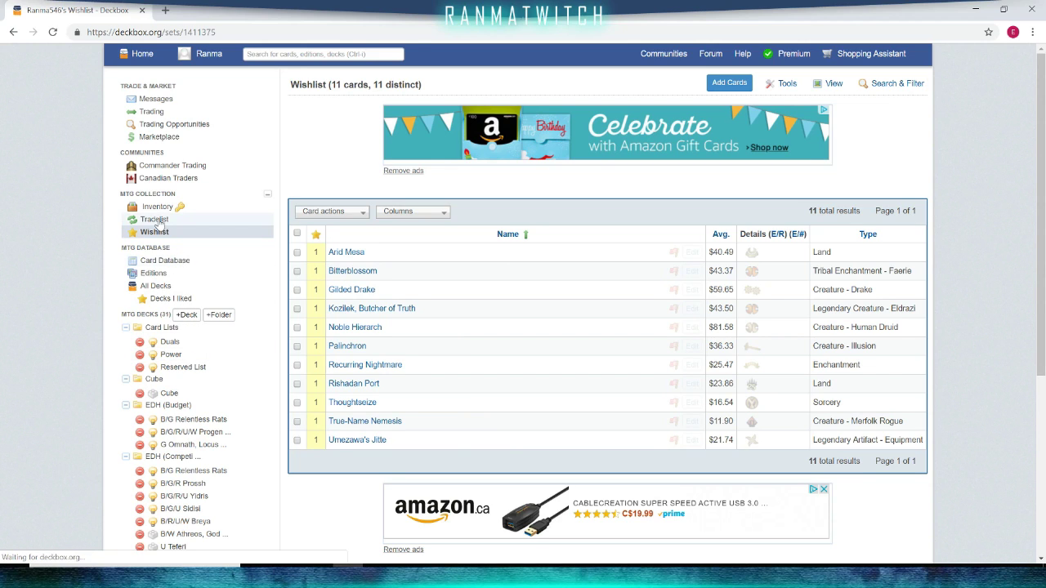
pyautogui.scroll(-4, 606, 338)
pyautogui.scroll(5, 606, 339)
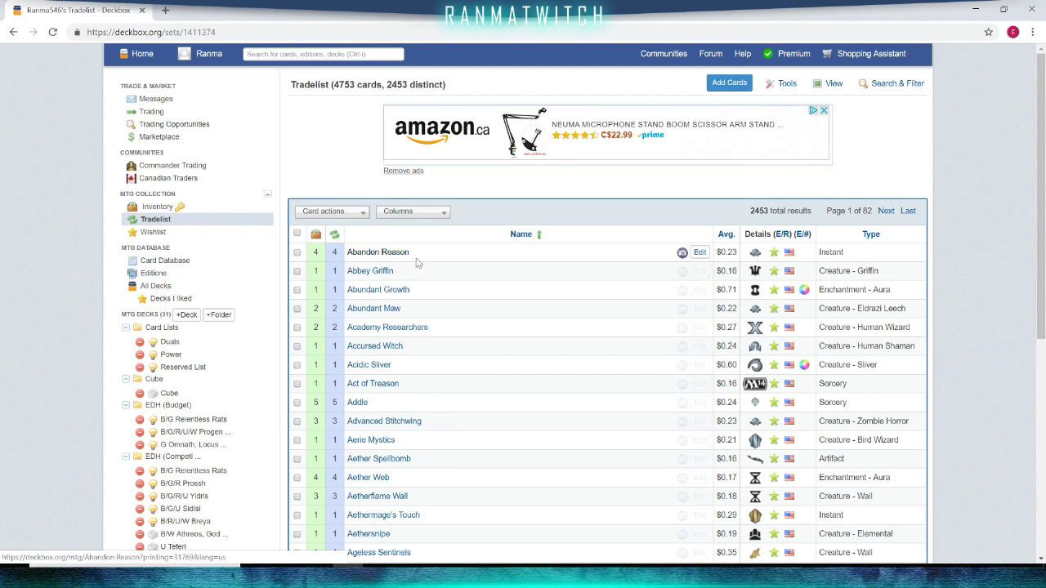
# Step: Open the trading opportunities and examine the filters and the matching traders' scores, give and receive values, and locations
pyautogui.click(231, 224)
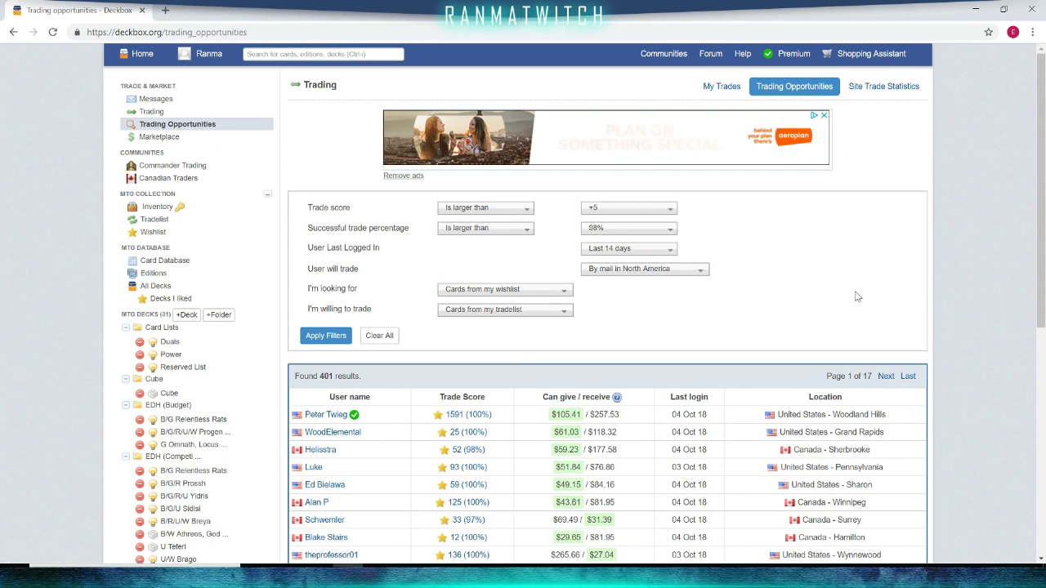
pyautogui.scroll(-5, 856, 296)
pyautogui.scroll(5, 885, 314)
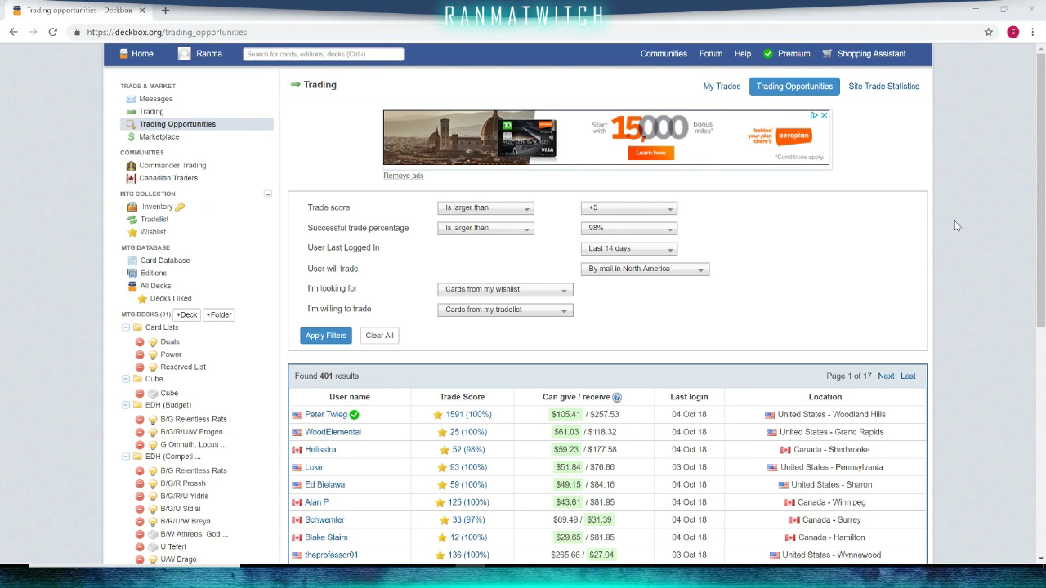
pyautogui.scroll(-4, 951, 214)
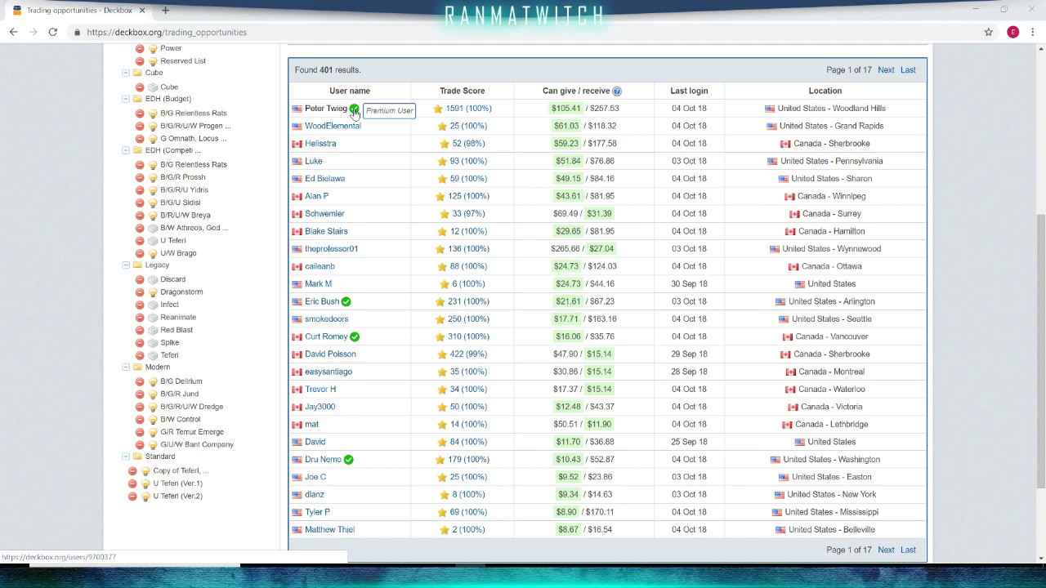
pyautogui.scroll(4, 381, 116)
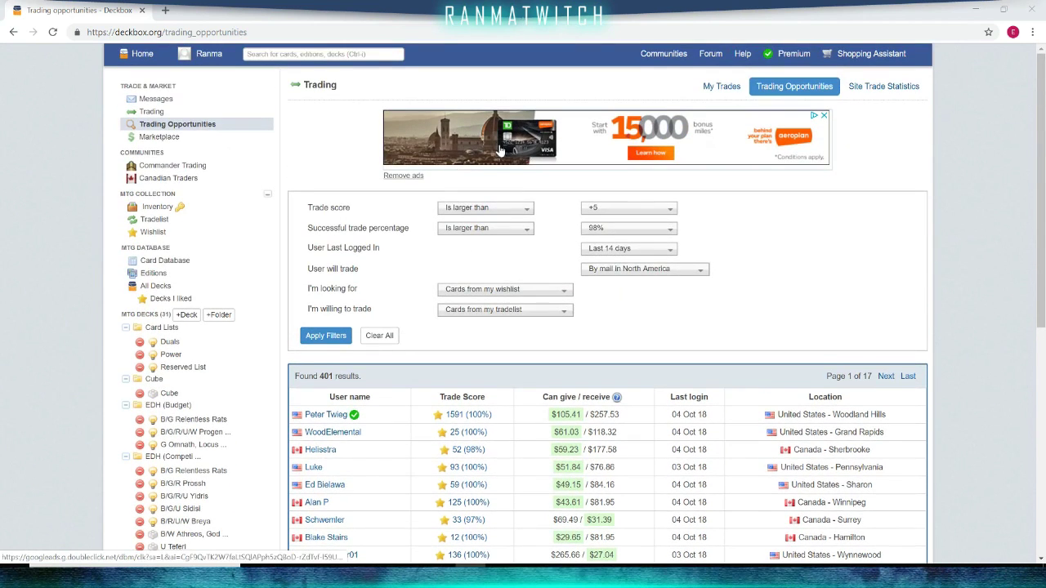
pyautogui.scroll(-3, 801, 299)
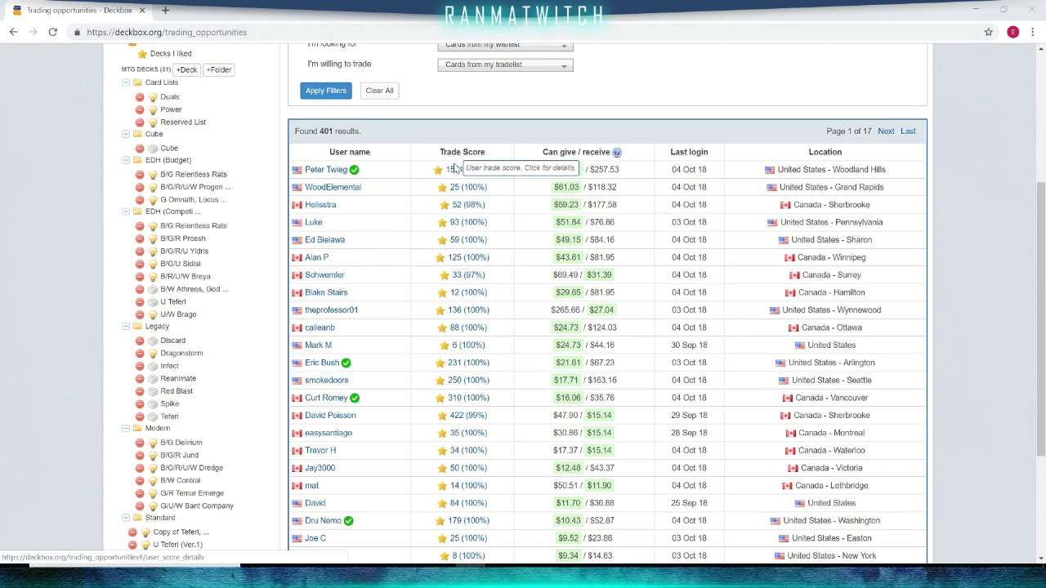
pyautogui.scroll(-1, 507, 347)
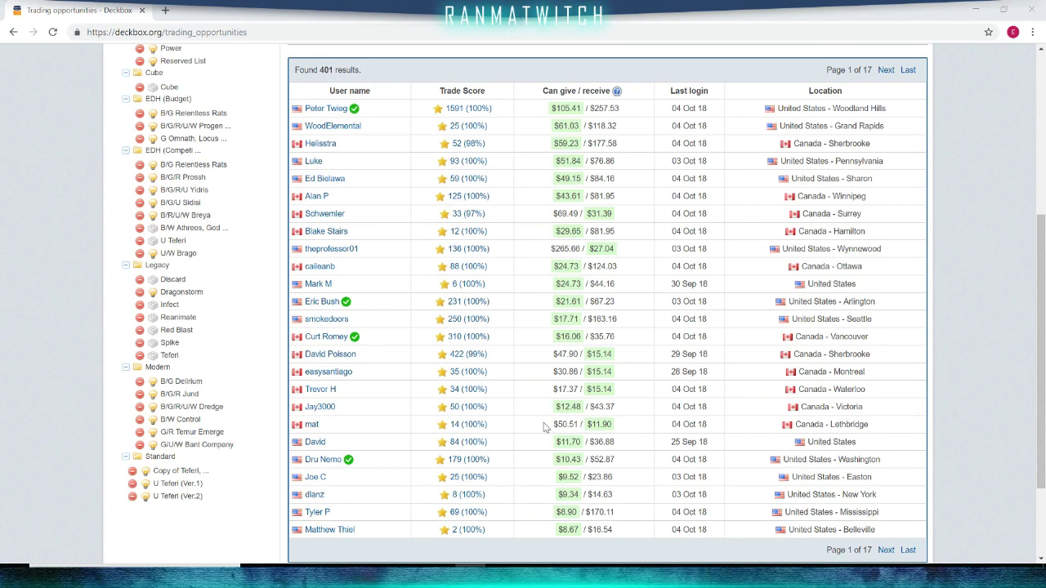
pyautogui.scroll(1, 542, 424)
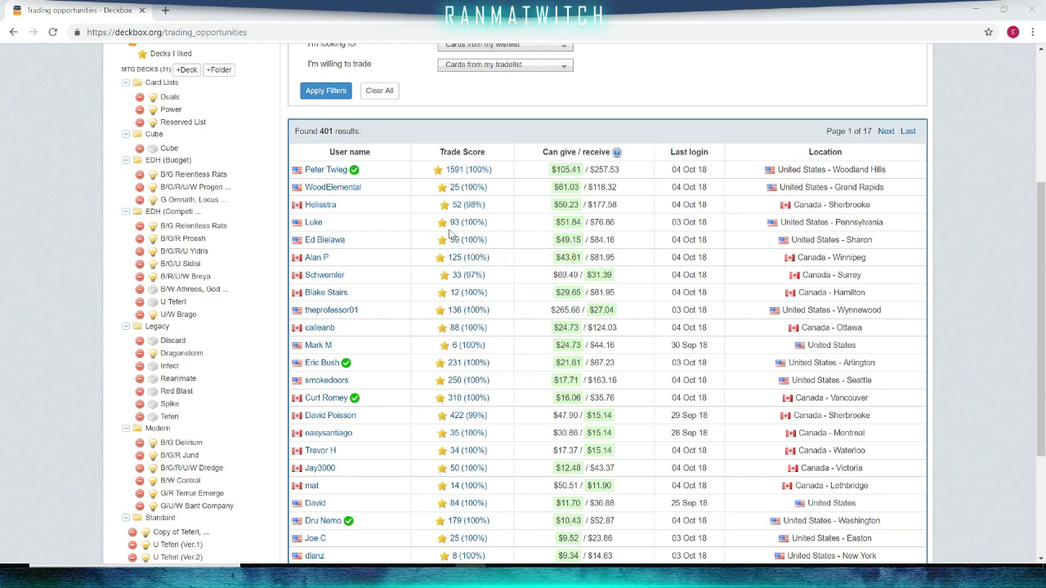
pyautogui.scroll(1, 513, 293)
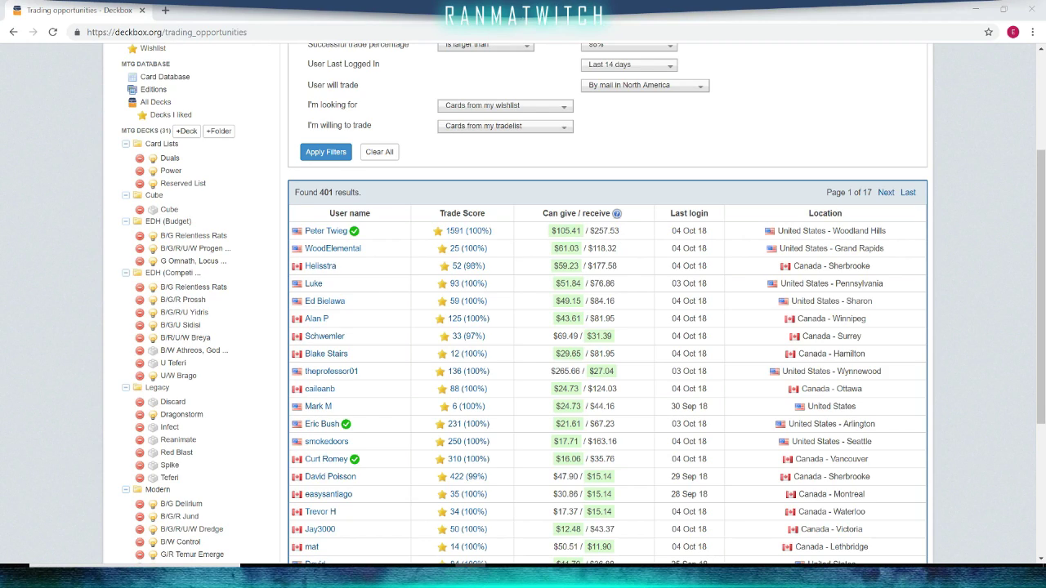
# Step: Open the profile of the first trader listed and compare the cards each side needs from the other
pyautogui.click(327, 233)
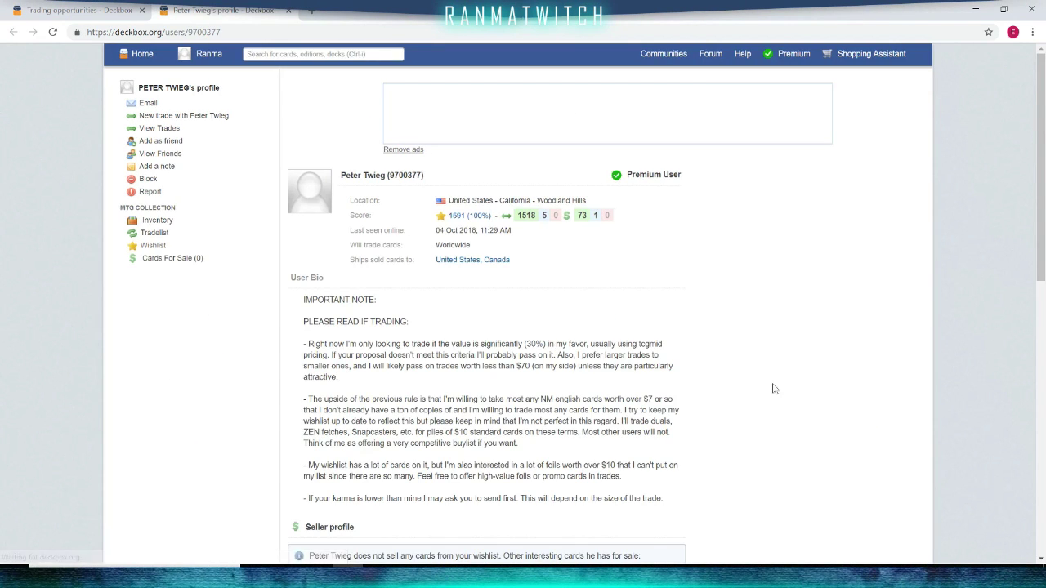
pyautogui.scroll(-7, 820, 354)
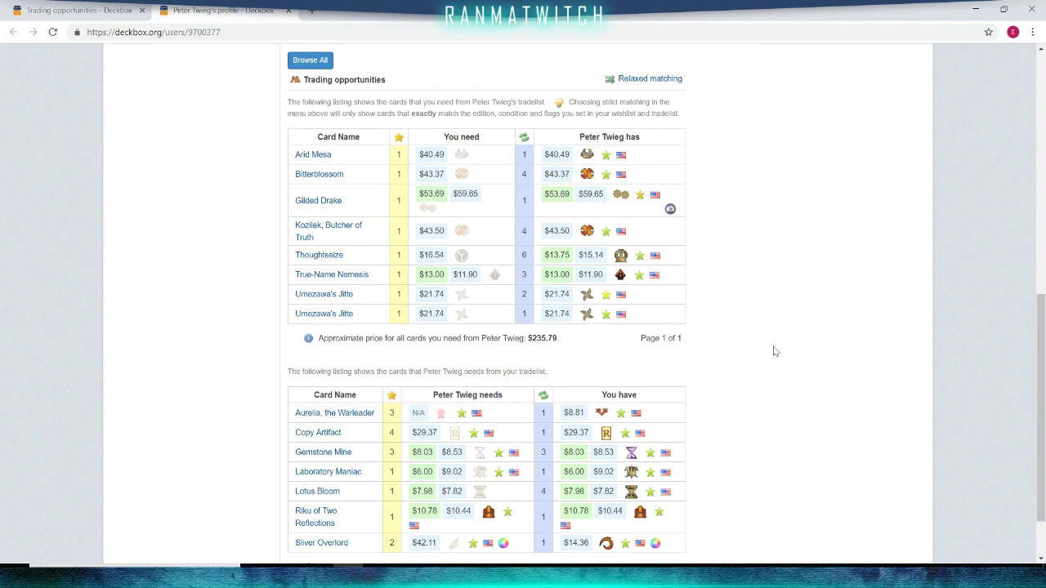
pyautogui.scroll(-1, 774, 345)
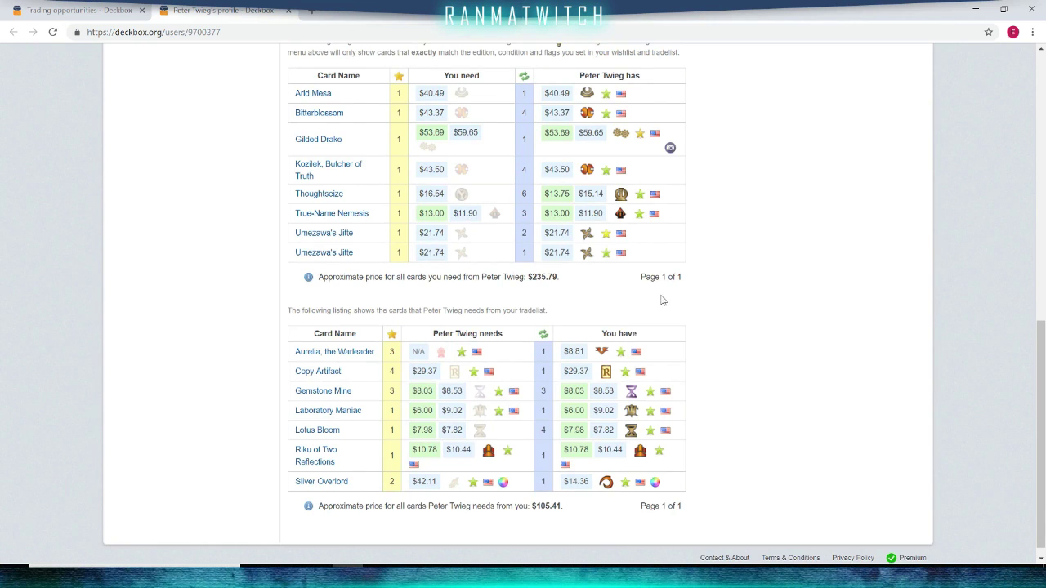
pyautogui.scroll(1, 675, 302)
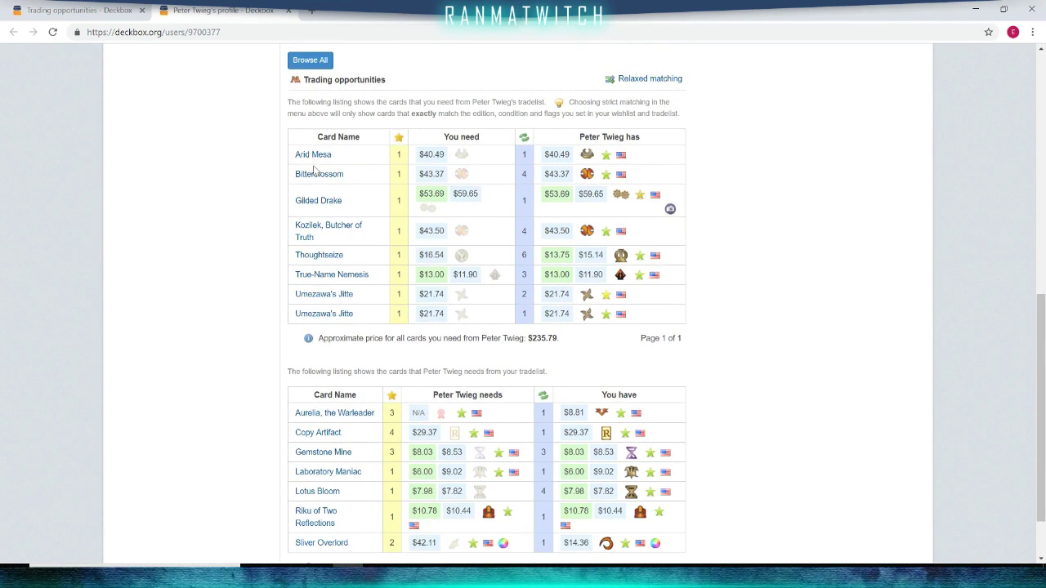
pyautogui.scroll(-1, 717, 297)
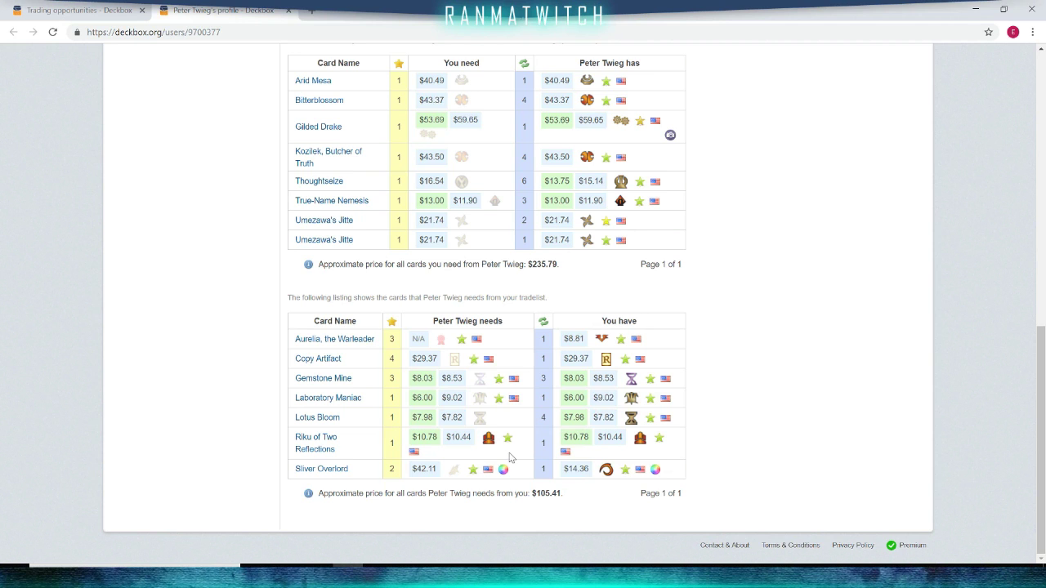
# Step: Review the trader's profile details and trading terms in the bio, along with the matching card tables
pyautogui.scroll(15, 883, 329)
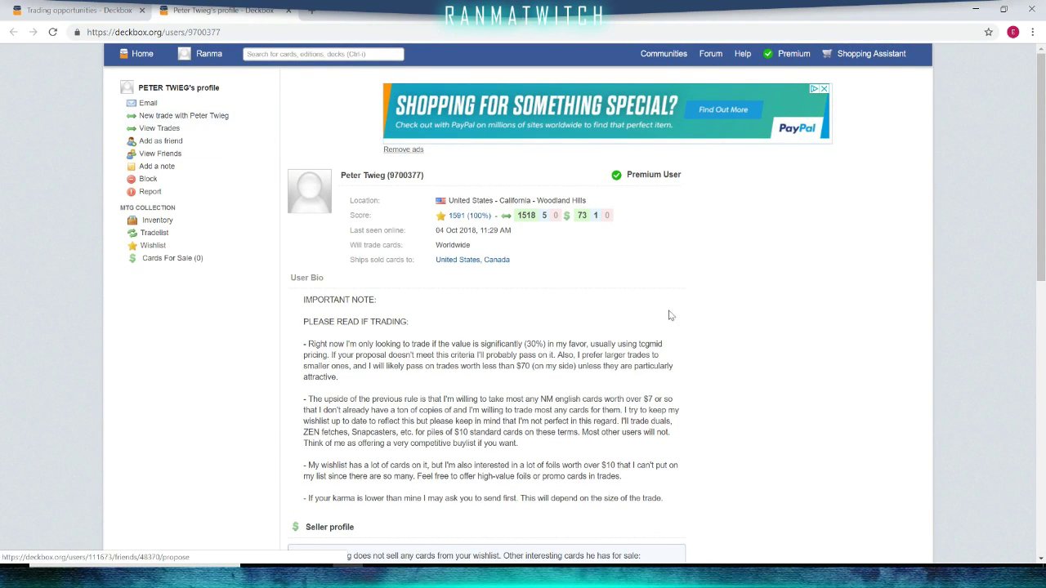
pyautogui.scroll(-5, 771, 324)
pyautogui.scroll(-3, 772, 335)
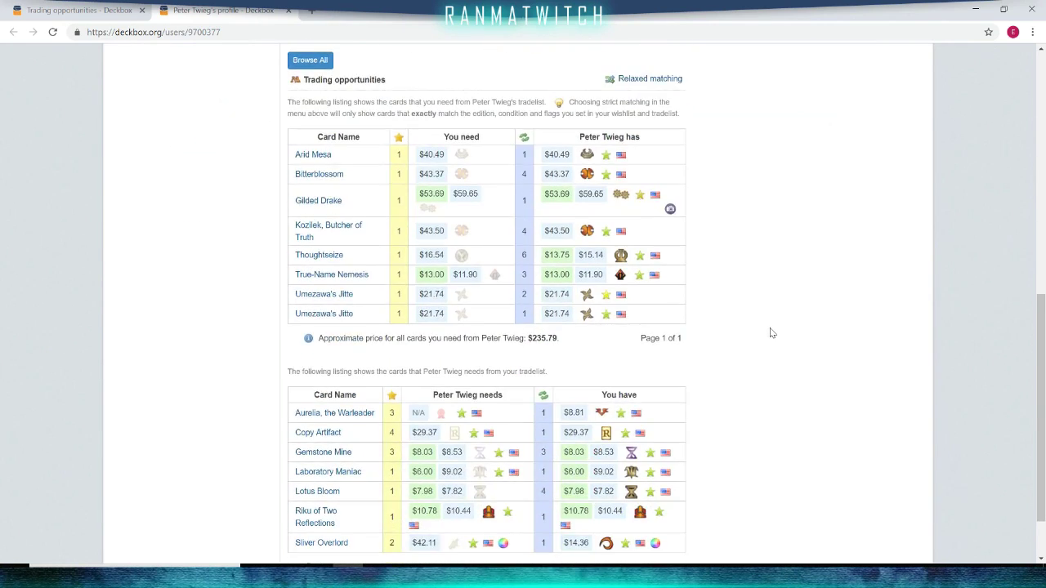
pyautogui.scroll(3, 784, 348)
pyautogui.scroll(4, 783, 351)
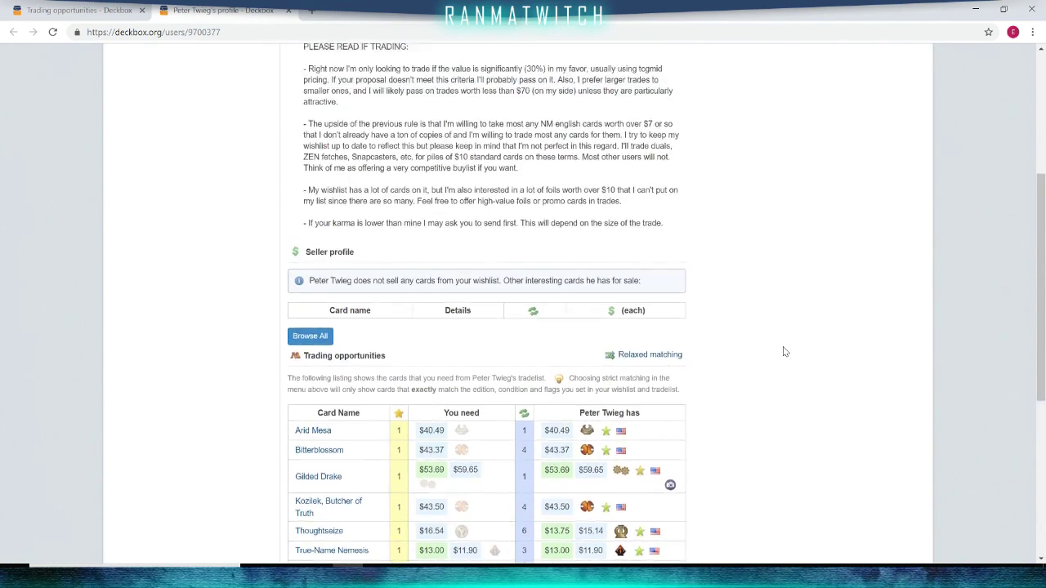
pyautogui.scroll(-1, 541, 435)
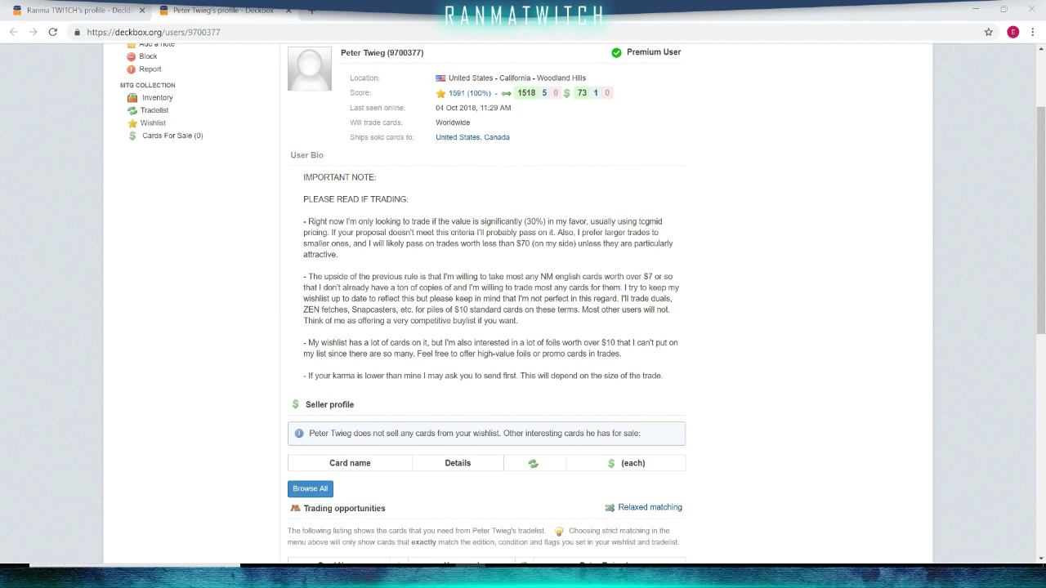
pyautogui.scroll(3, 523, 327)
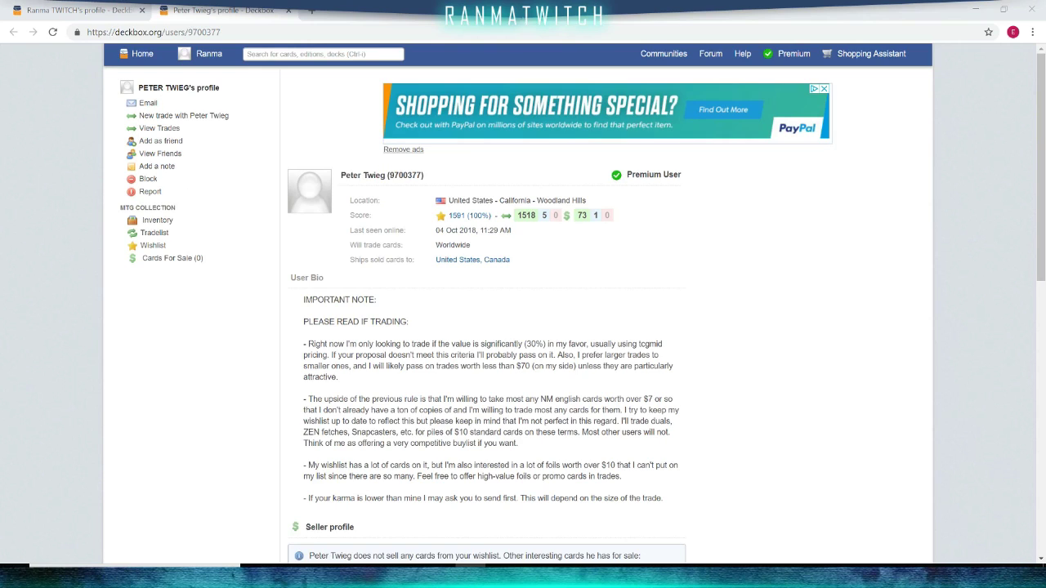
# Step: Return to the account's own page, open its trades and view the finished trade "See what we can do!"
pyautogui.click(94, 10)
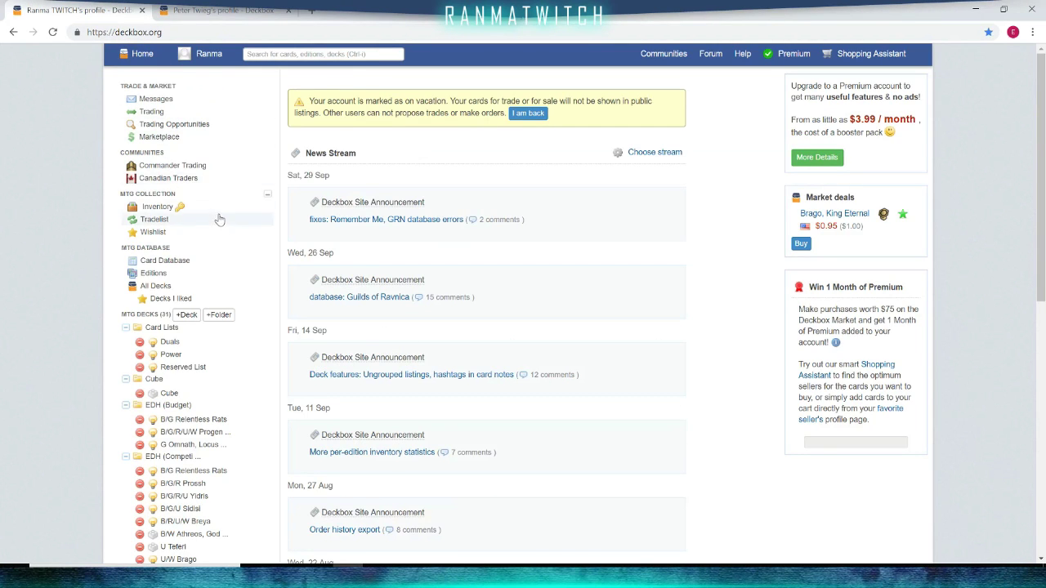
pyautogui.click(152, 114)
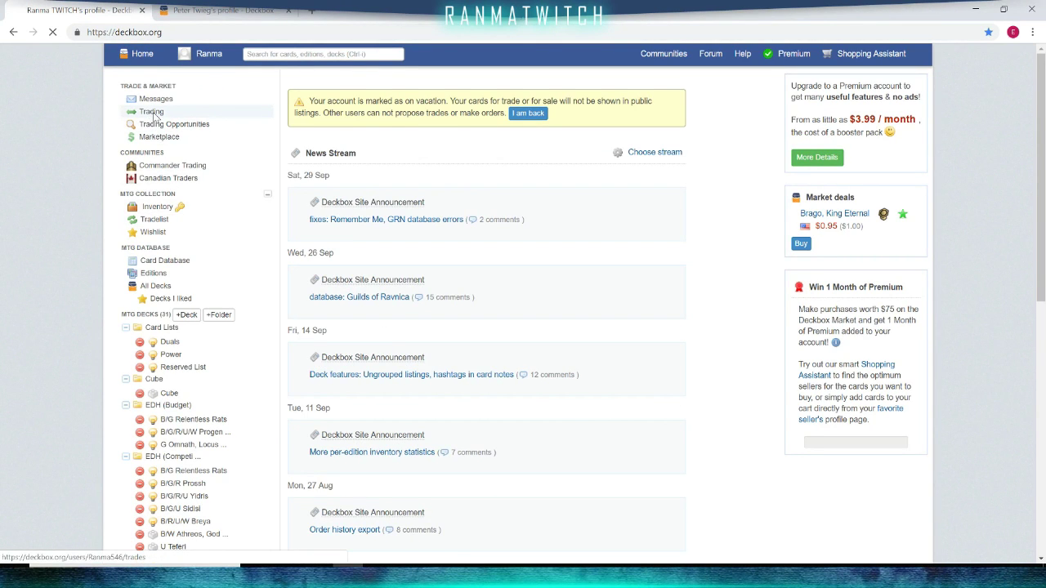
pyautogui.scroll(-3, 417, 316)
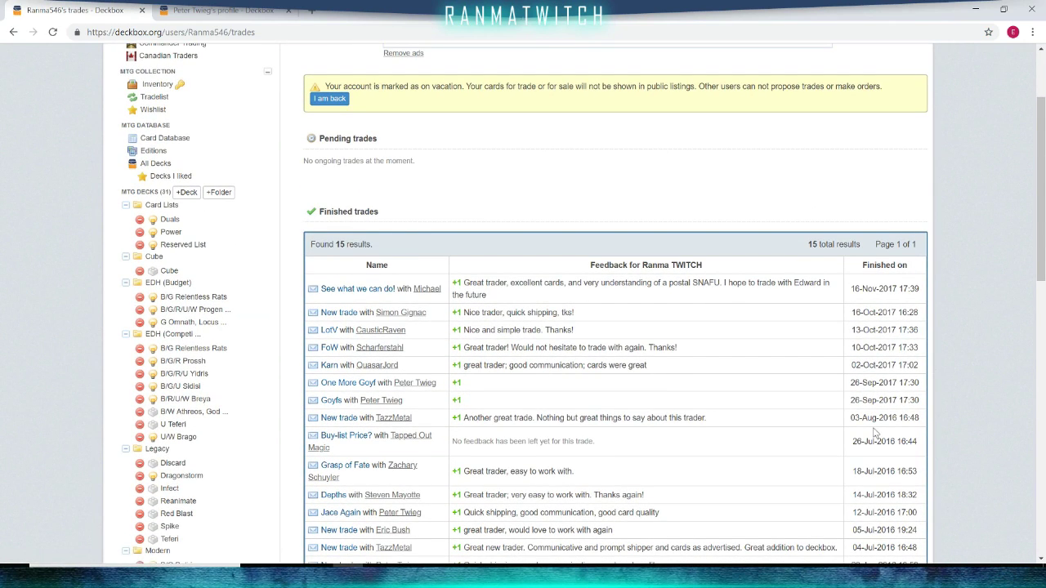
pyautogui.click(336, 291)
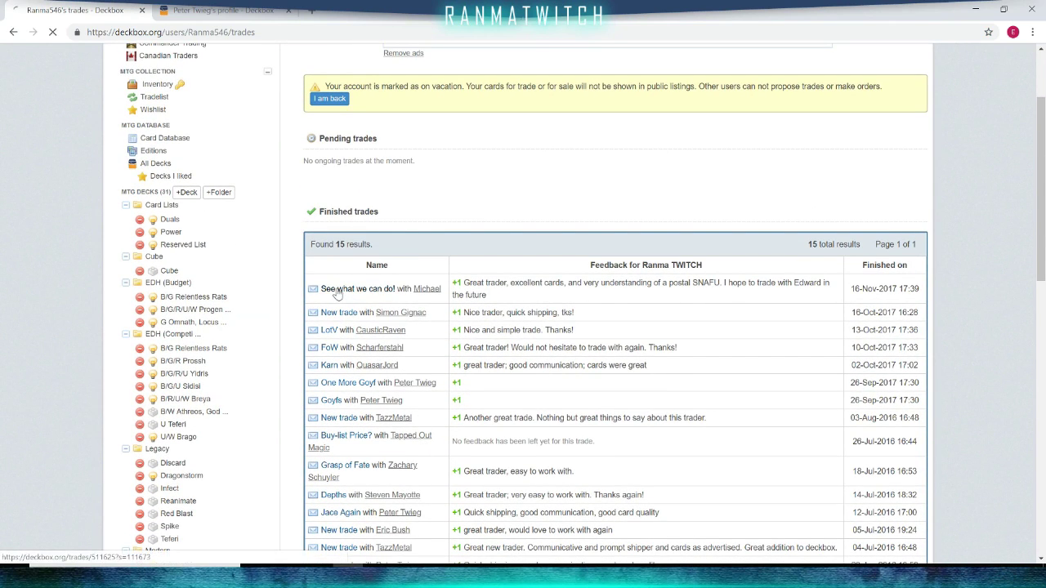
pyautogui.scroll(-1, 613, 360)
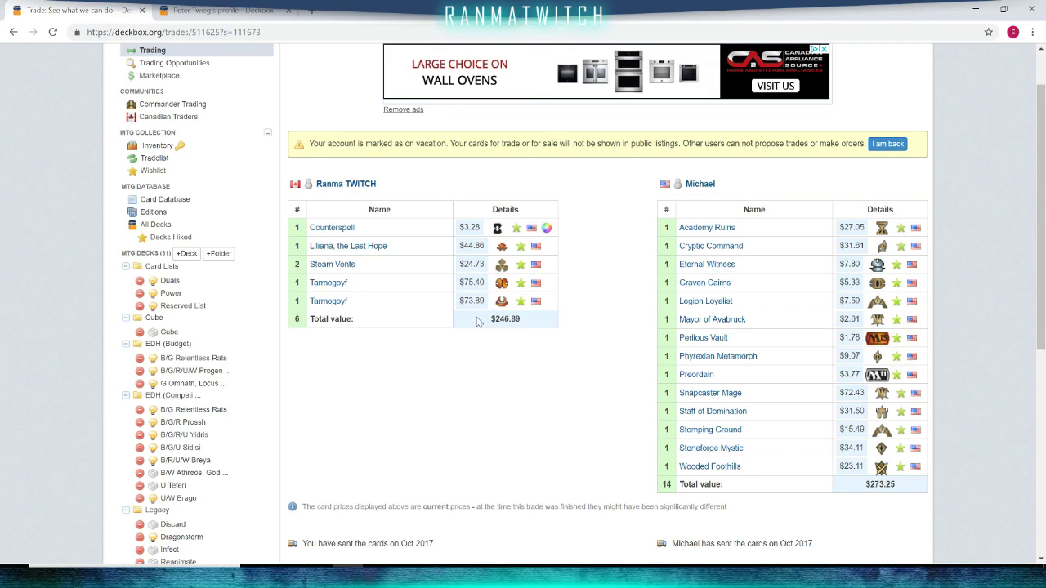
# Step: Highlight the total value on each side of the finished trade to compare them
pyautogui.moveTo(490, 320); pyautogui.dragTo(560, 324)
pyautogui.moveTo(493, 323); pyautogui.dragTo(565, 330)
pyautogui.click(565, 329)
pyautogui.moveTo(858, 484); pyautogui.dragTo(937, 489)
pyautogui.click(558, 390)
pyautogui.moveTo(489, 321); pyautogui.dragTo(533, 331)
pyautogui.moveTo(866, 484); pyautogui.dragTo(908, 492)
pyautogui.click(909, 492)
pyautogui.moveTo(491, 320); pyautogui.dragTo(532, 331)
pyautogui.click(533, 333)
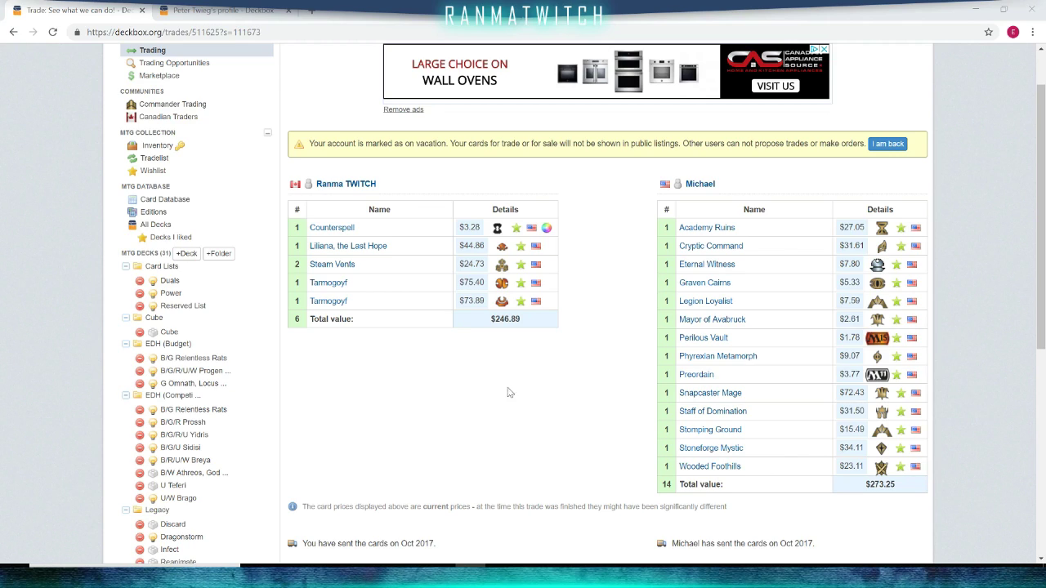
pyautogui.moveTo(489, 326); pyautogui.dragTo(535, 325)
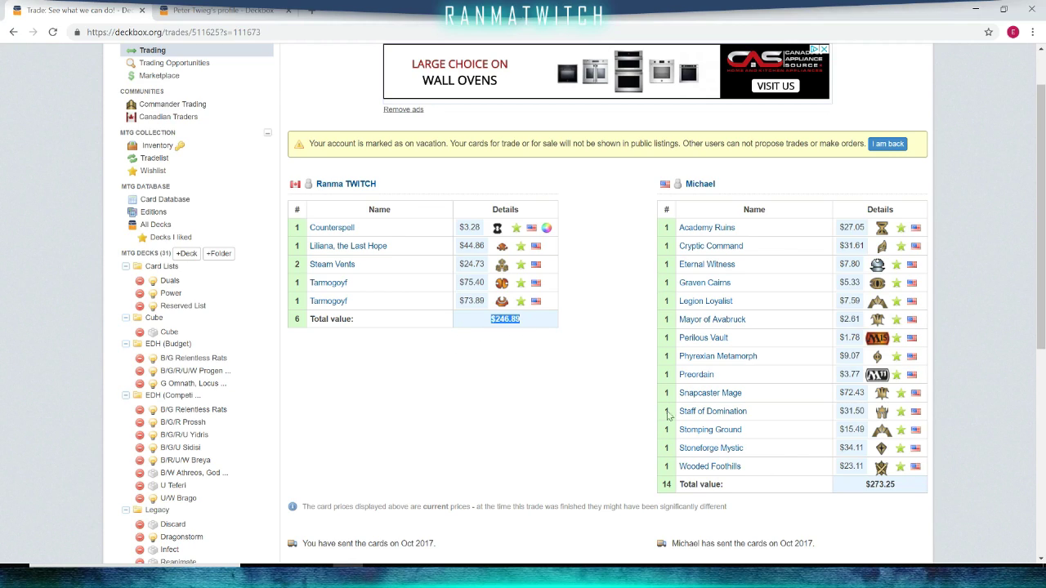
pyautogui.moveTo(865, 484); pyautogui.dragTo(899, 495)
pyautogui.click(899, 496)
# Step: Highlight the trade's status lines below the card lists for when the cards were sent and received
pyautogui.scroll(-1, 498, 444)
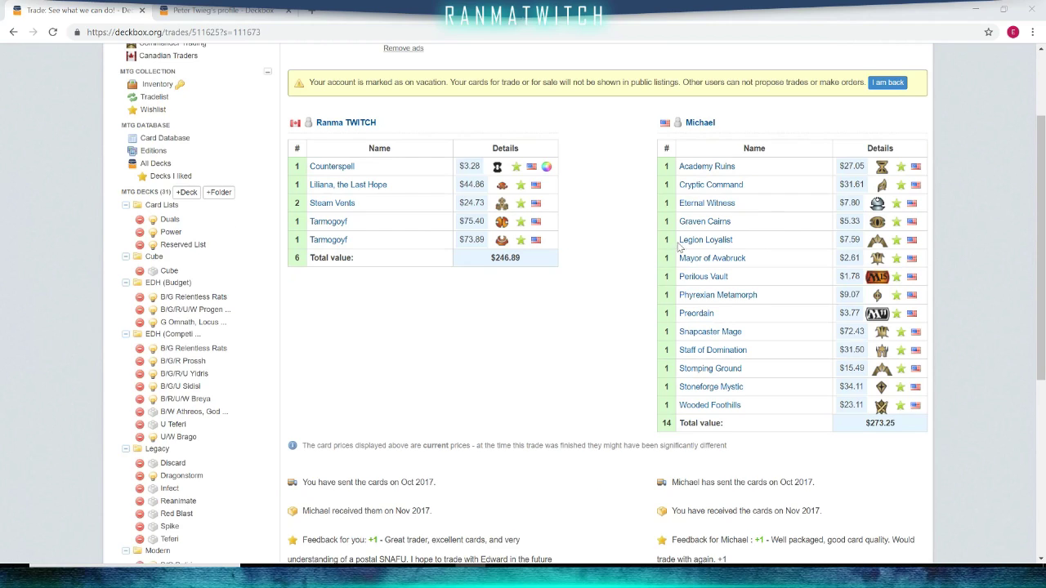
pyautogui.moveTo(446, 488); pyautogui.dragTo(302, 486)
pyautogui.click(468, 476)
pyautogui.moveTo(446, 483); pyautogui.dragTo(299, 482)
pyautogui.click(462, 488)
pyautogui.moveTo(439, 517); pyautogui.dragTo(303, 513)
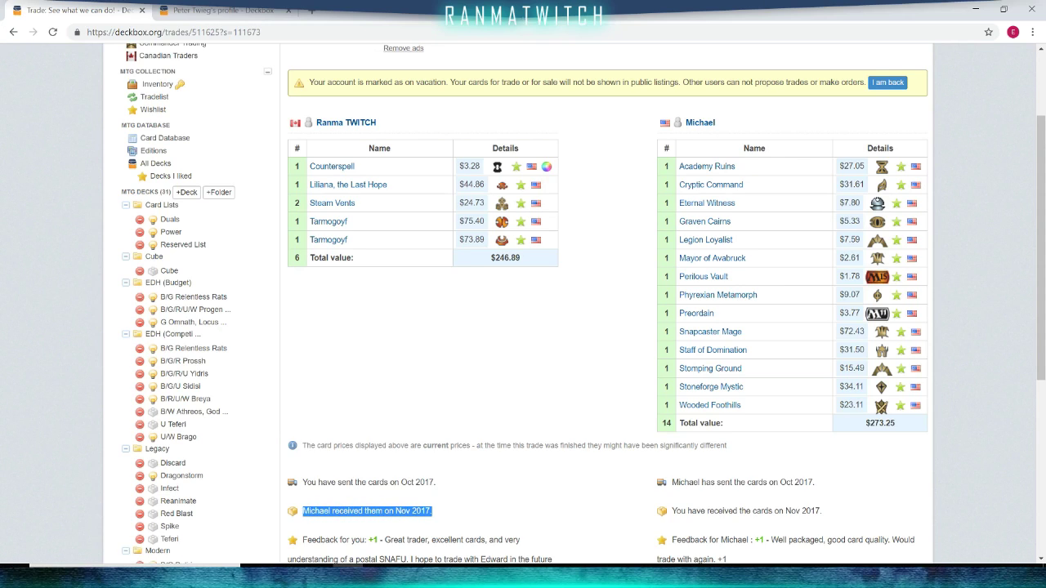
# Step: Switch back to the trader's profile and highlight the whole trading note in the bio, and the opening rule on trade value
pyautogui.click(443, 519)
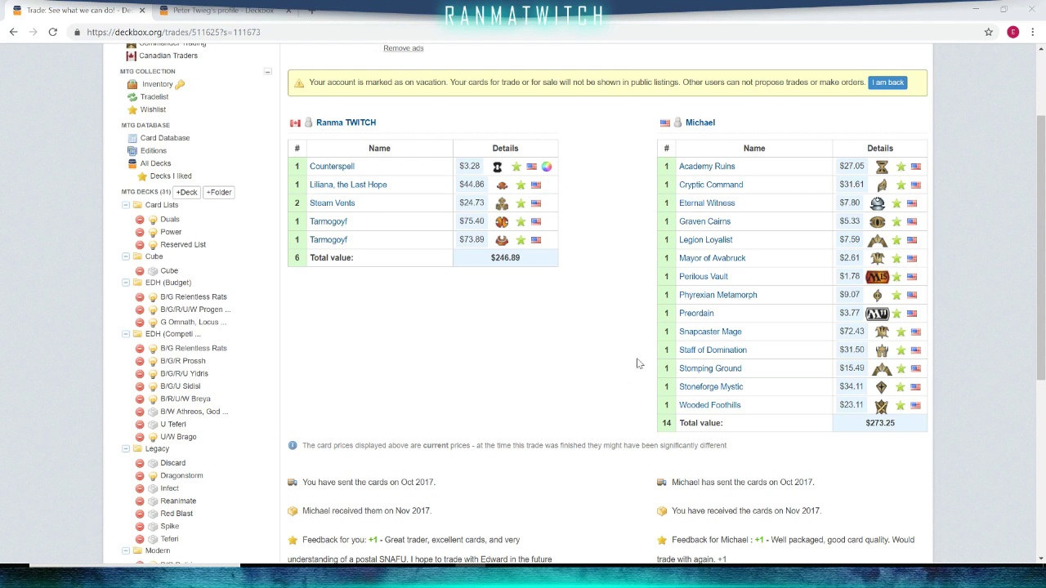
pyautogui.click(249, 14)
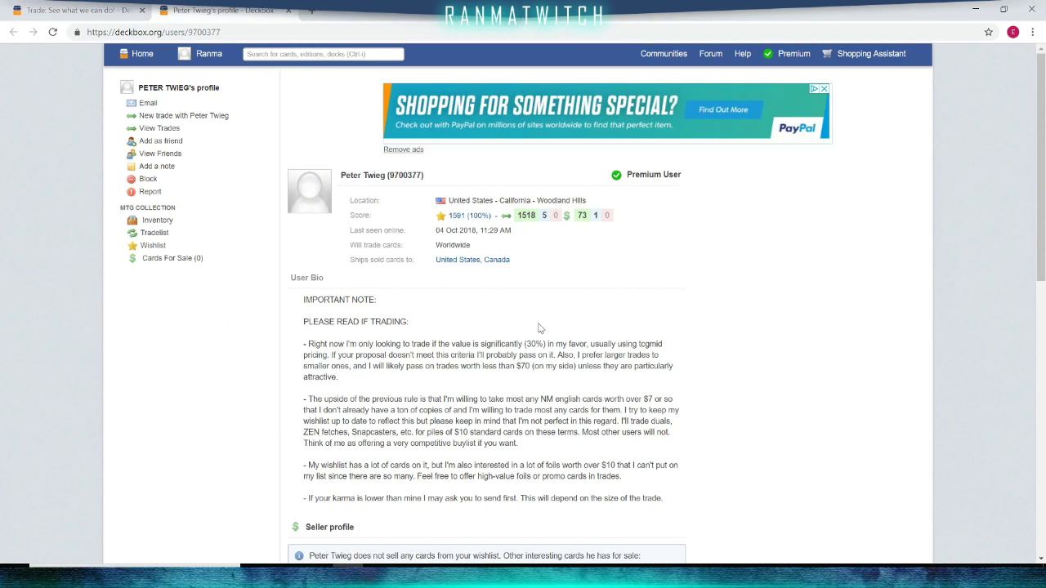
pyautogui.scroll(-2, 539, 327)
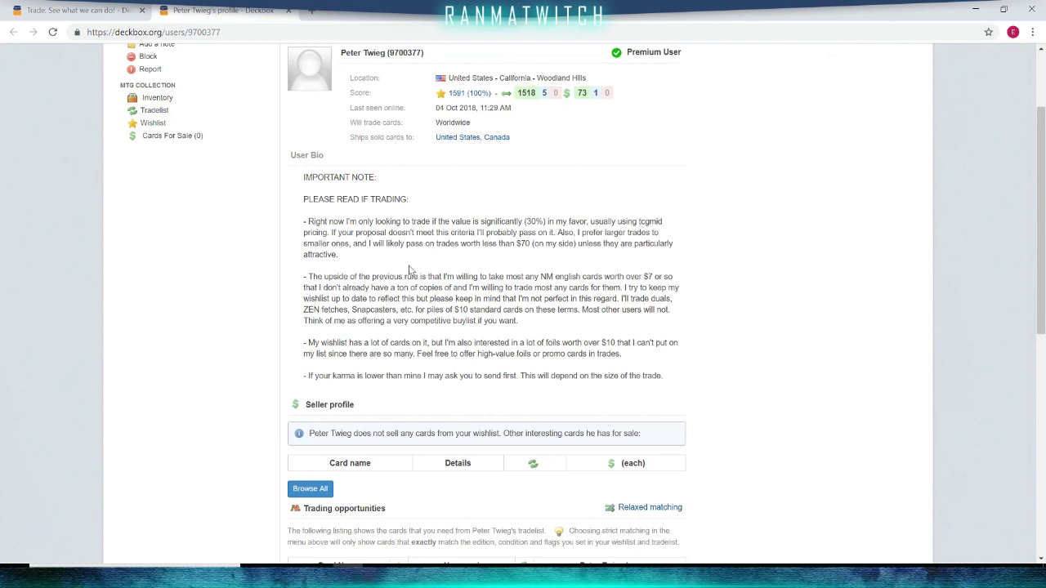
pyautogui.moveTo(304, 178); pyautogui.dragTo(477, 388)
pyautogui.click(323, 243)
pyautogui.moveTo(308, 222); pyautogui.dragTo(463, 233)
pyautogui.click(462, 233)
# Step: Highlight the bio's 30% value requirement and the passage about taking NM English cards worth over $7
pyautogui.moveTo(550, 221); pyautogui.dragTo(435, 221)
pyautogui.click(434, 222)
pyautogui.moveTo(313, 277); pyautogui.dragTo(659, 287)
pyautogui.click(657, 286)
pyautogui.moveTo(518, 222); pyautogui.dragTo(555, 222)
pyautogui.click(555, 222)
pyautogui.moveTo(524, 221); pyautogui.dragTo(546, 222)
pyautogui.click(533, 260)
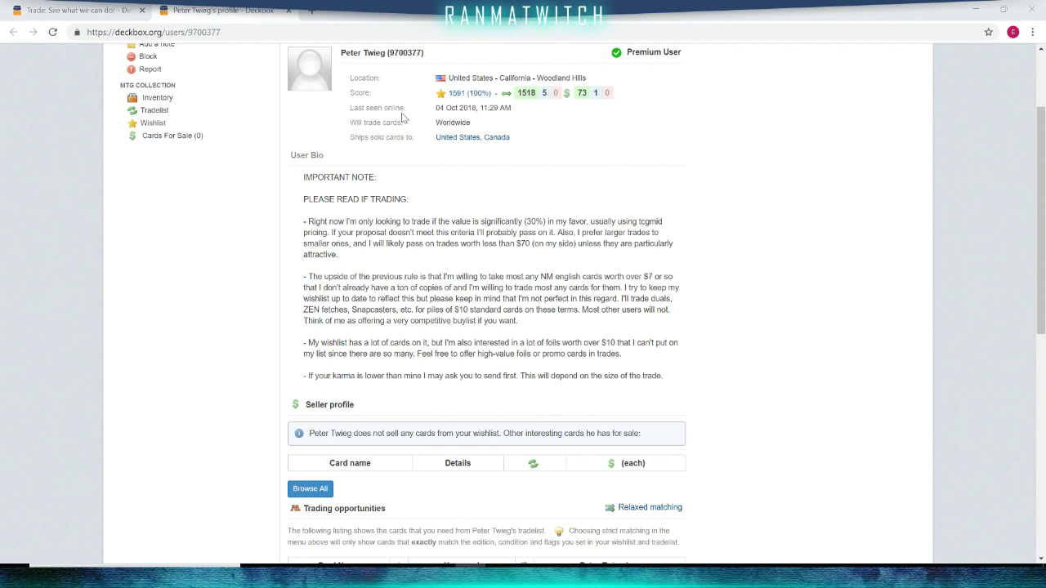
# Step: Close the trader's profile page and open the U Teferi deck from the competitive EDH decks
pyautogui.click(288, 10)
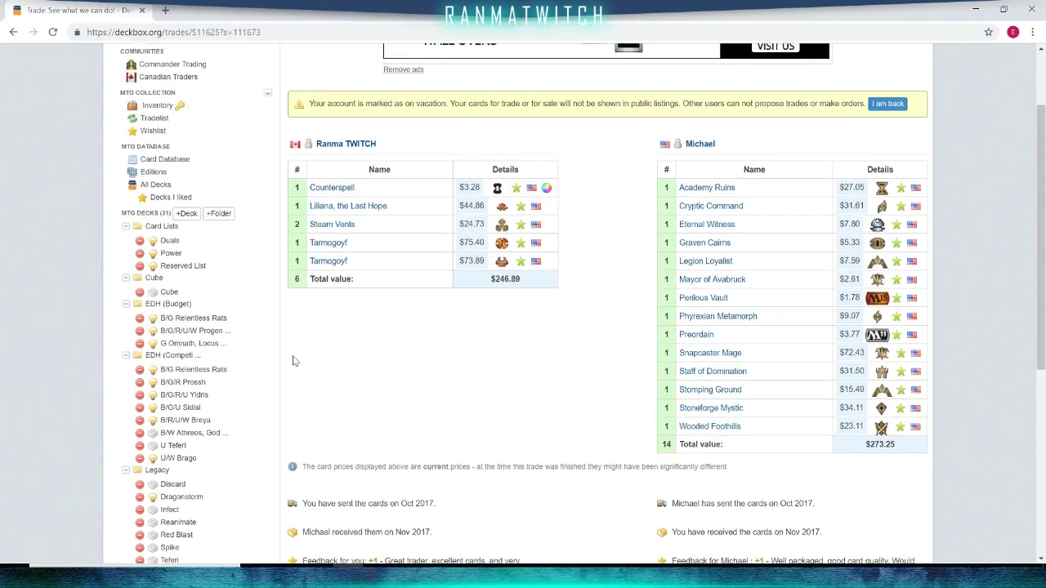
pyautogui.scroll(2, 294, 361)
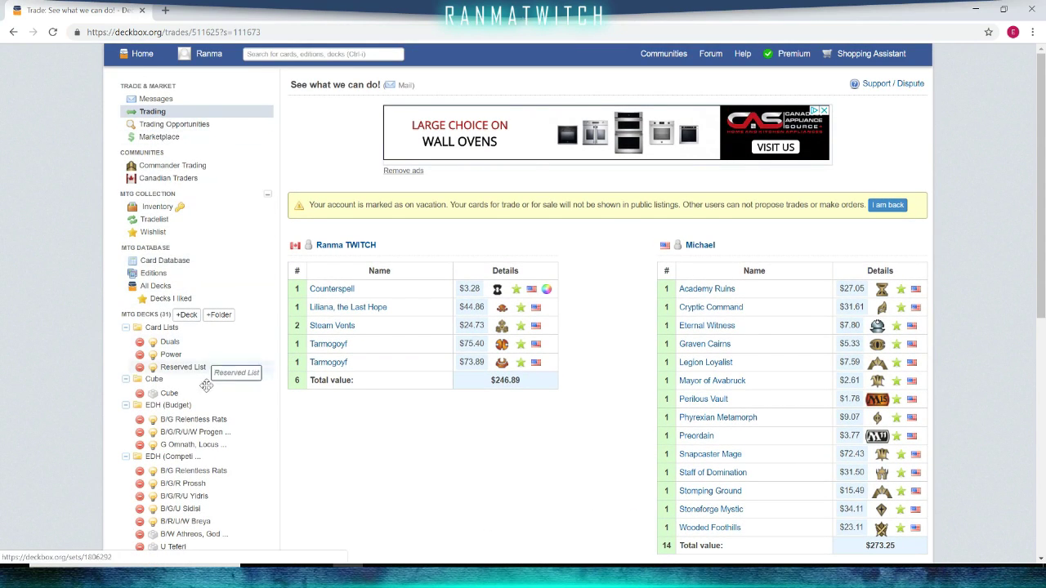
pyautogui.scroll(-2, 216, 384)
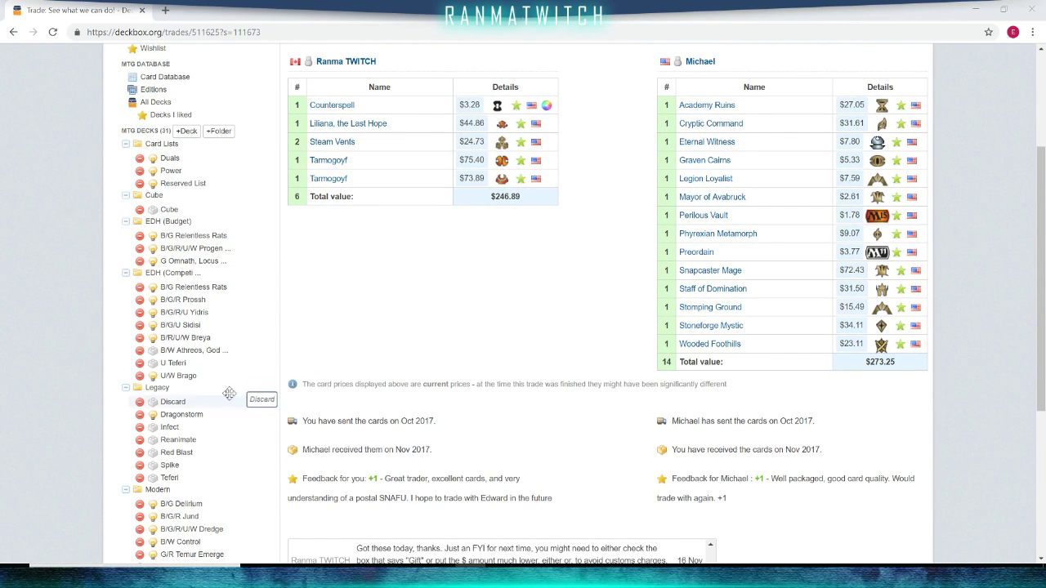
pyautogui.click(176, 364)
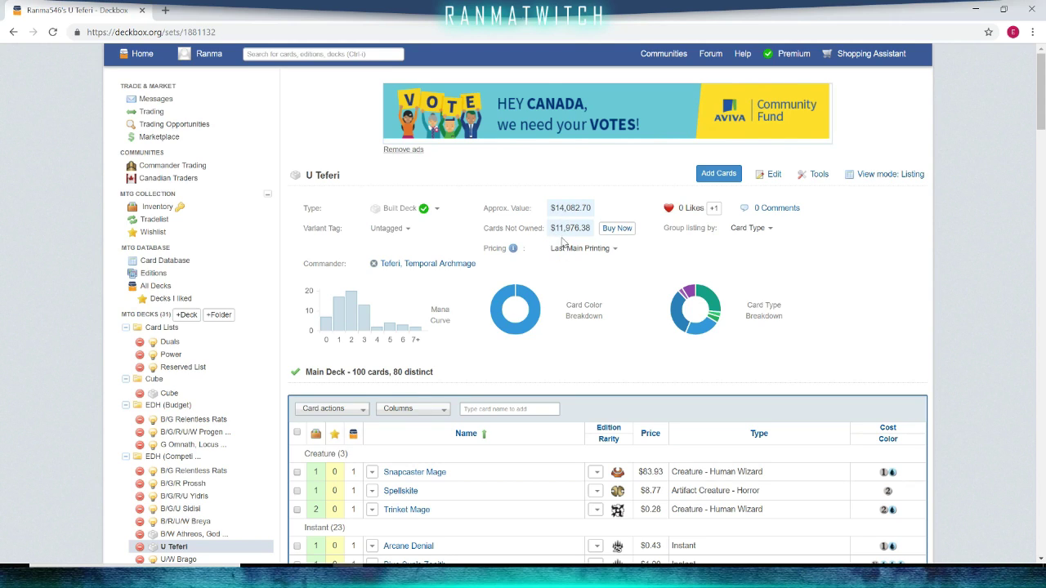
# Step: Review the U Teferi deck's main card list, value figures, mana curve and colour breakdown
pyautogui.scroll(-5, 923, 335)
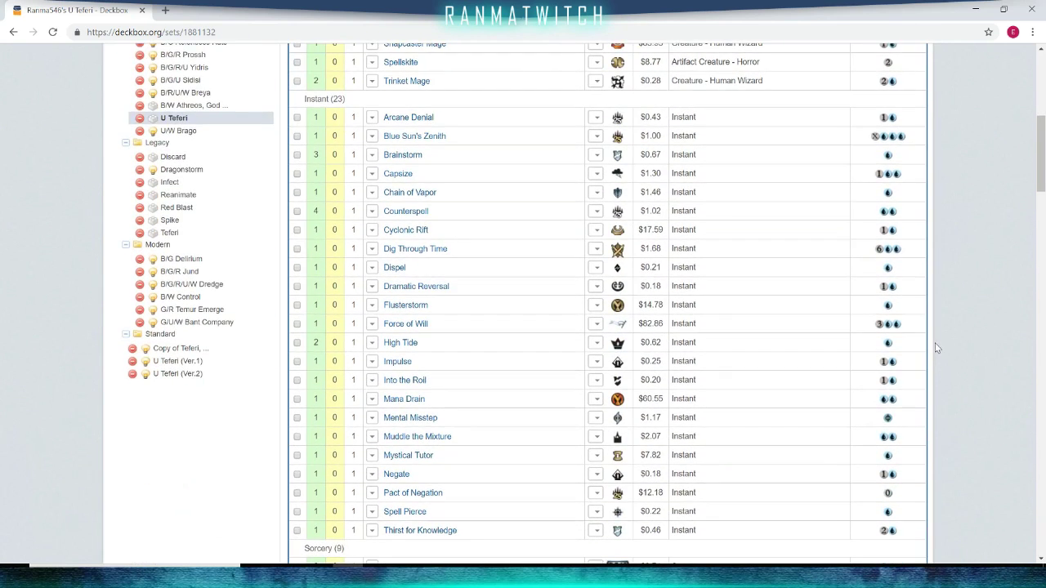
pyautogui.scroll(5, 940, 350)
pyautogui.scroll(-7, 934, 346)
pyautogui.scroll(6, 817, 335)
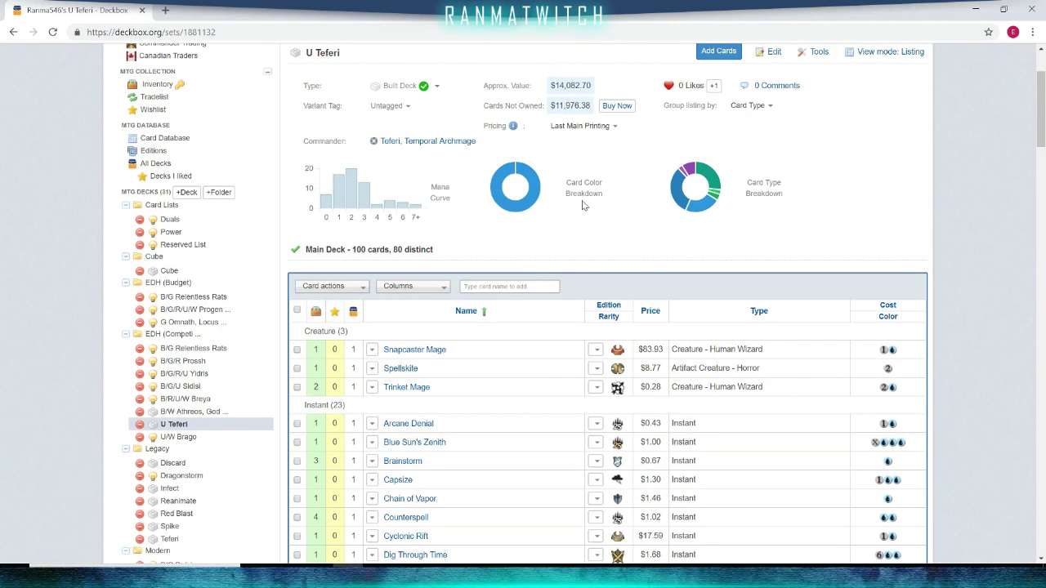
pyautogui.scroll(1, 626, 217)
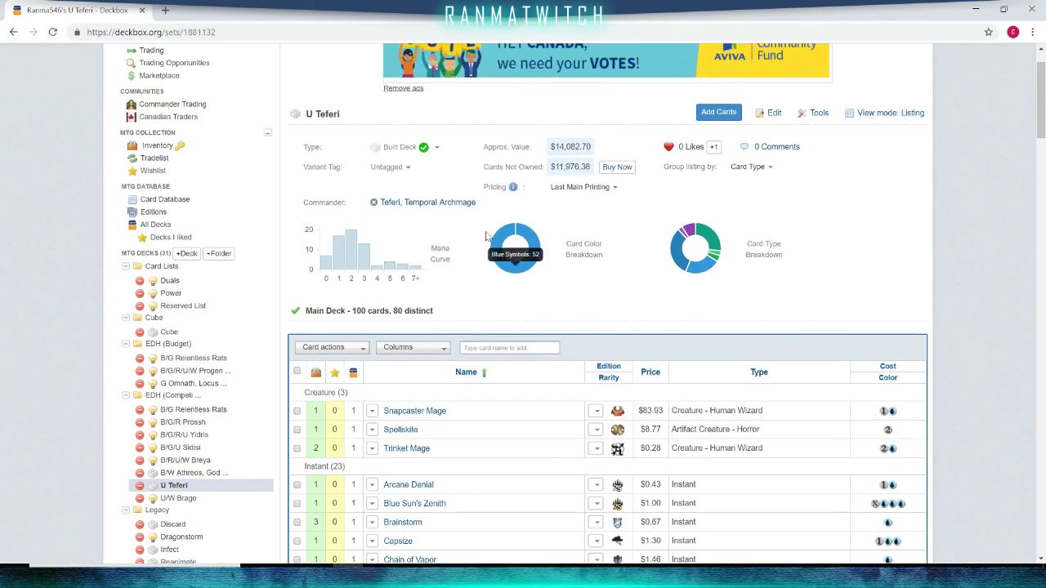
# Step: Look through the U Teferi deck's sideboard and scratchpad sections, and return to the deck summary
pyautogui.scroll(-20, 893, 292)
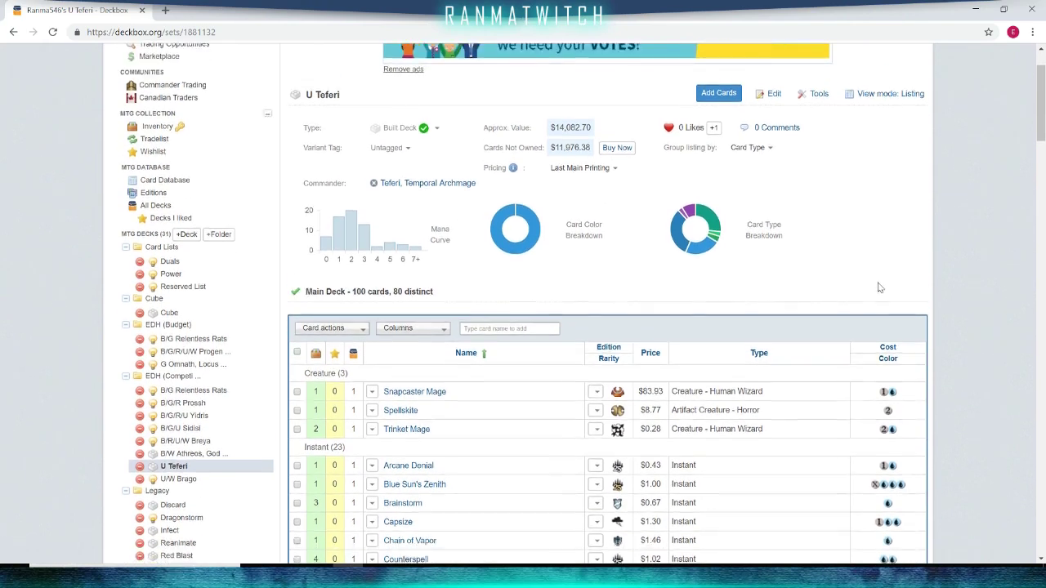
pyautogui.scroll(-8, 893, 292)
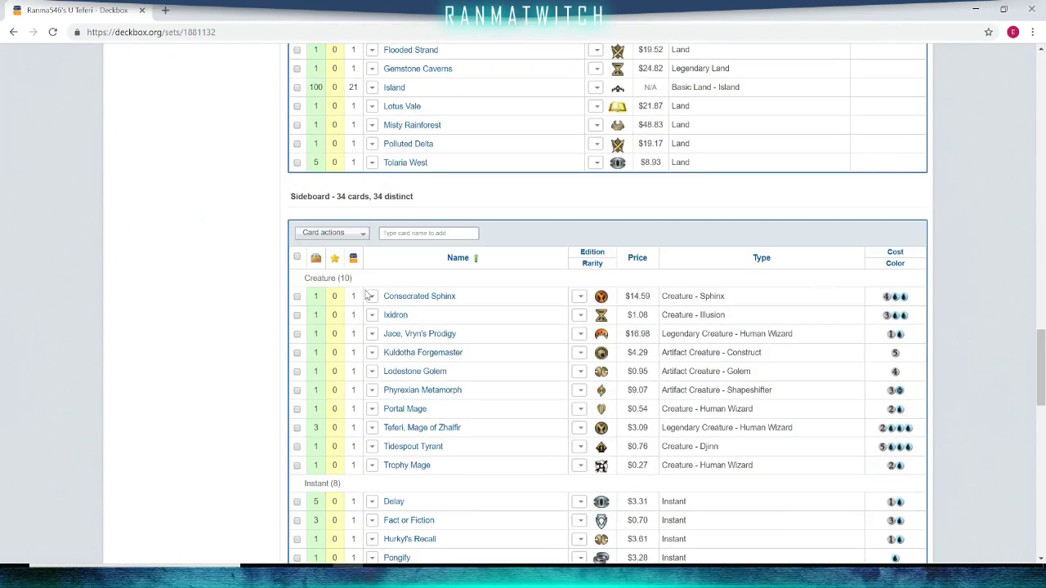
pyautogui.scroll(-4, 514, 319)
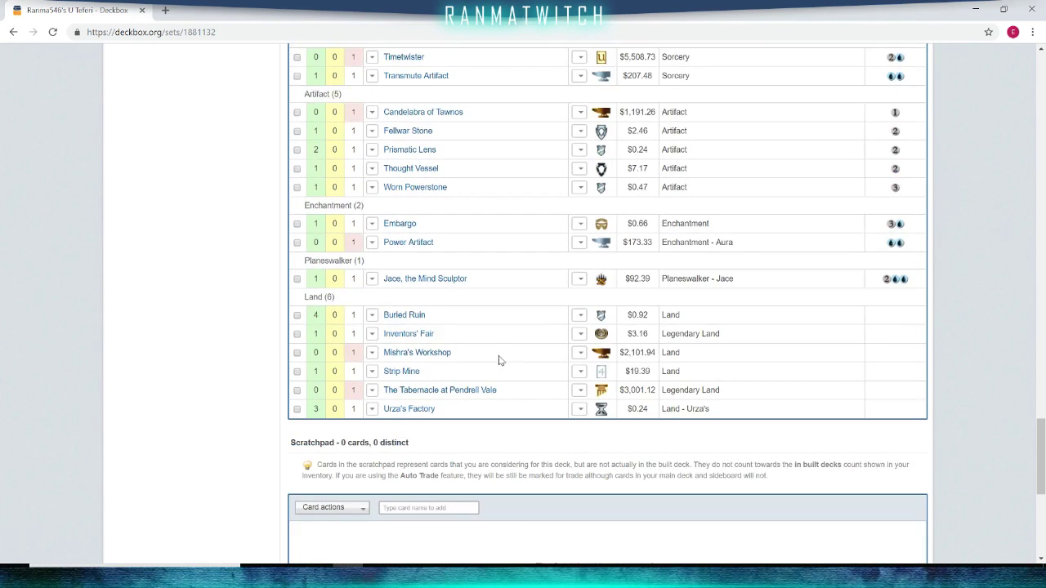
pyautogui.scroll(-3, 471, 353)
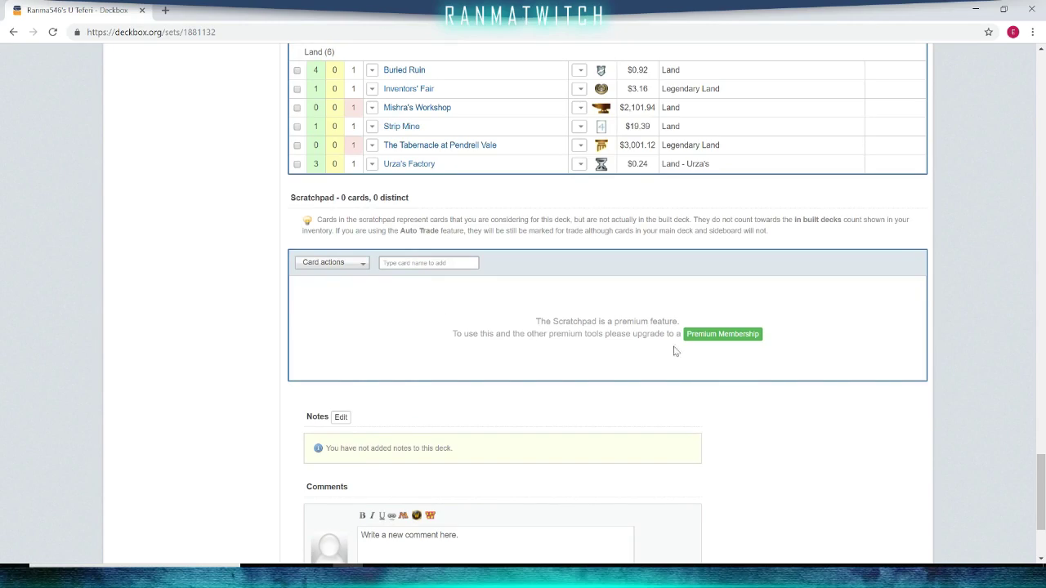
pyautogui.scroll(4, 571, 309)
pyautogui.scroll(20, 571, 309)
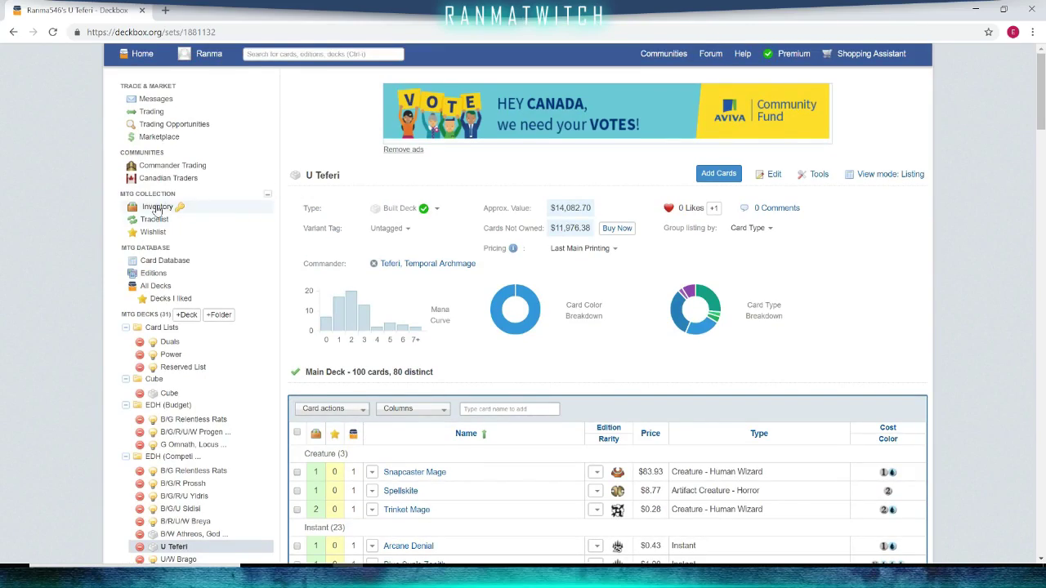
# Step: Open the card inventory and look through the first page of its card list
pyautogui.click(265, 207)
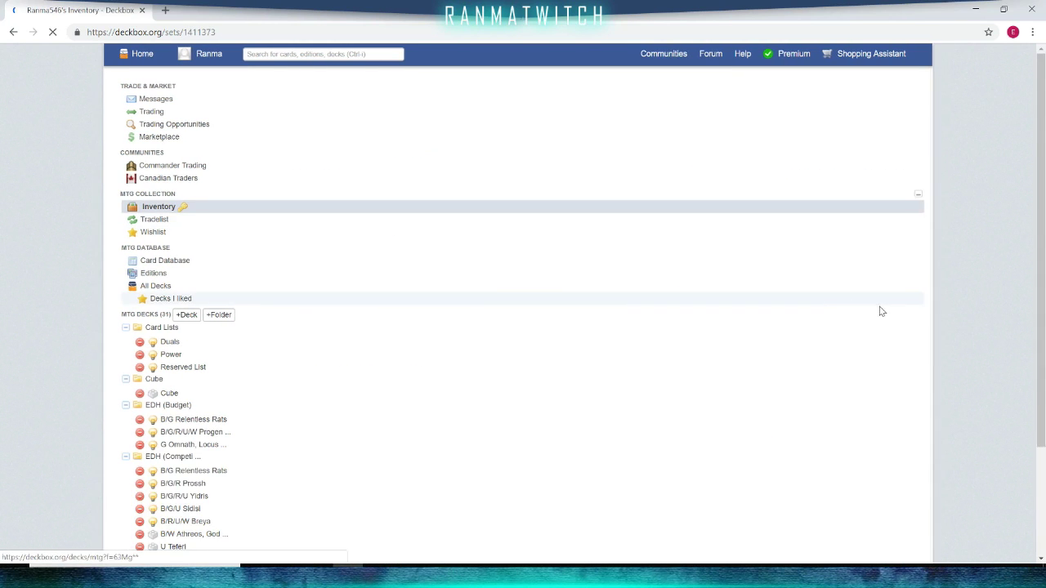
pyautogui.scroll(-5, 957, 312)
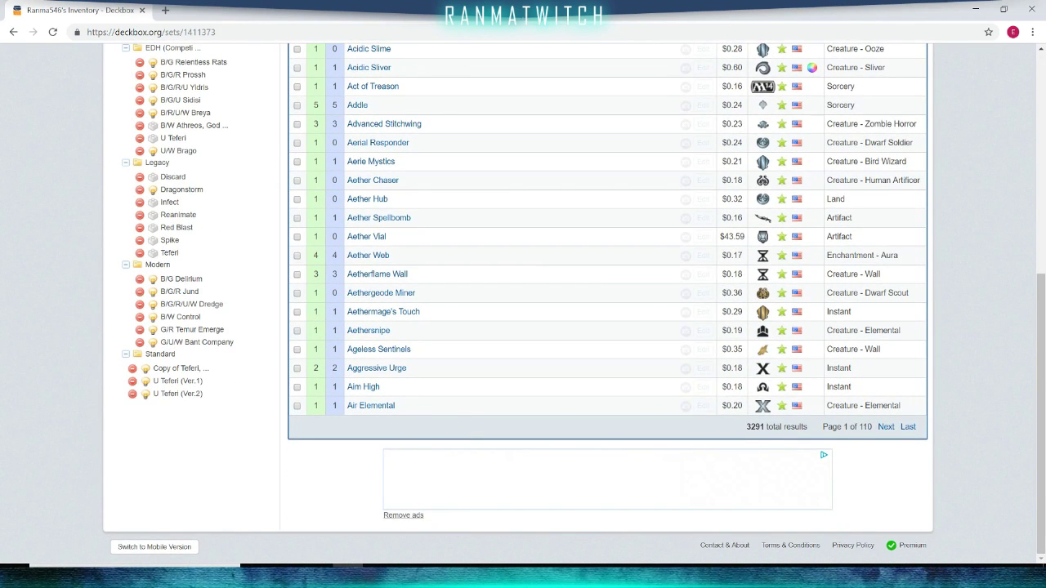
pyautogui.scroll(4, 556, 266)
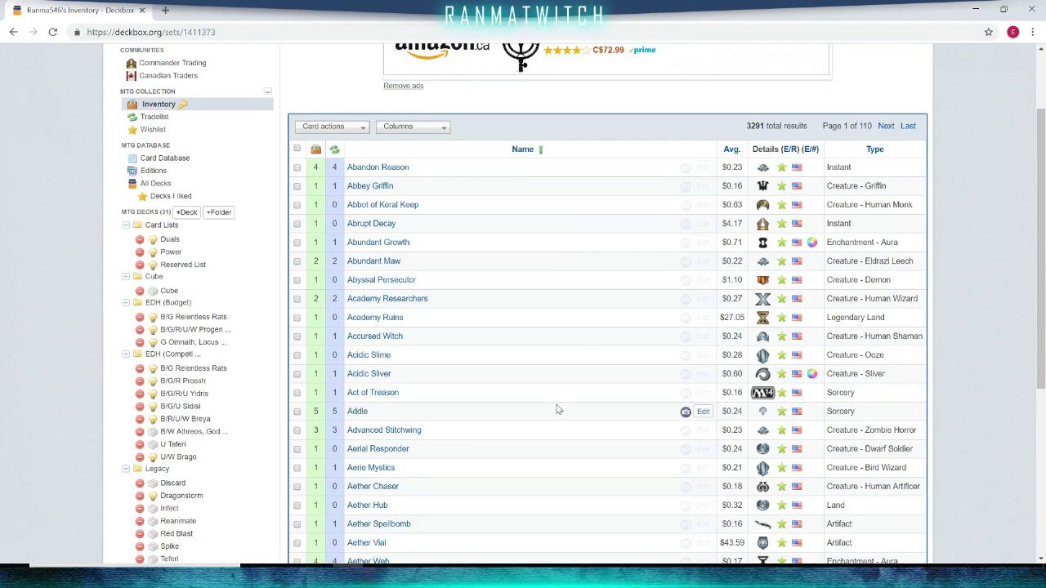
pyautogui.scroll(-4, 583, 339)
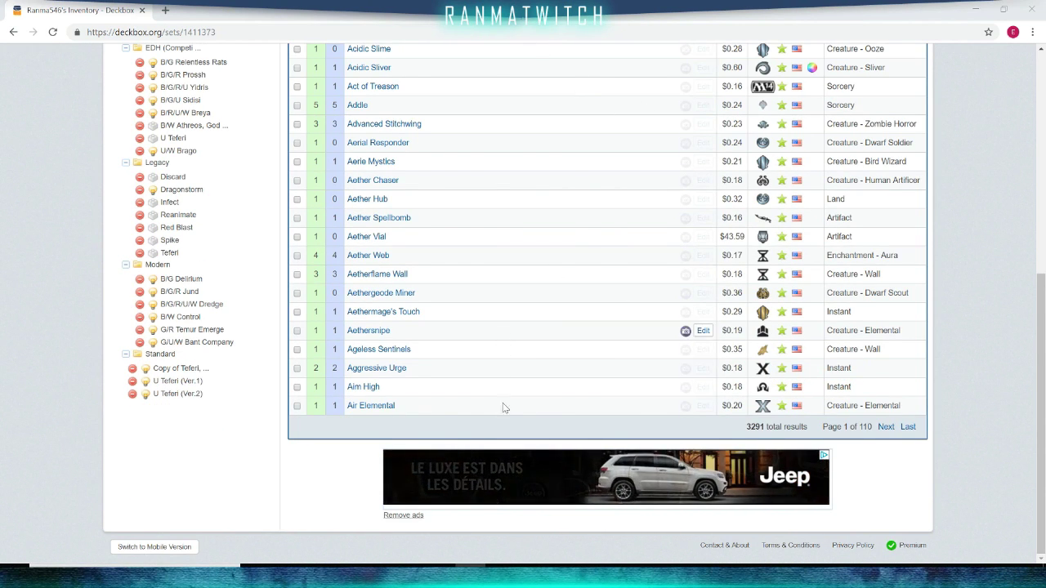
pyautogui.scroll(4, 431, 425)
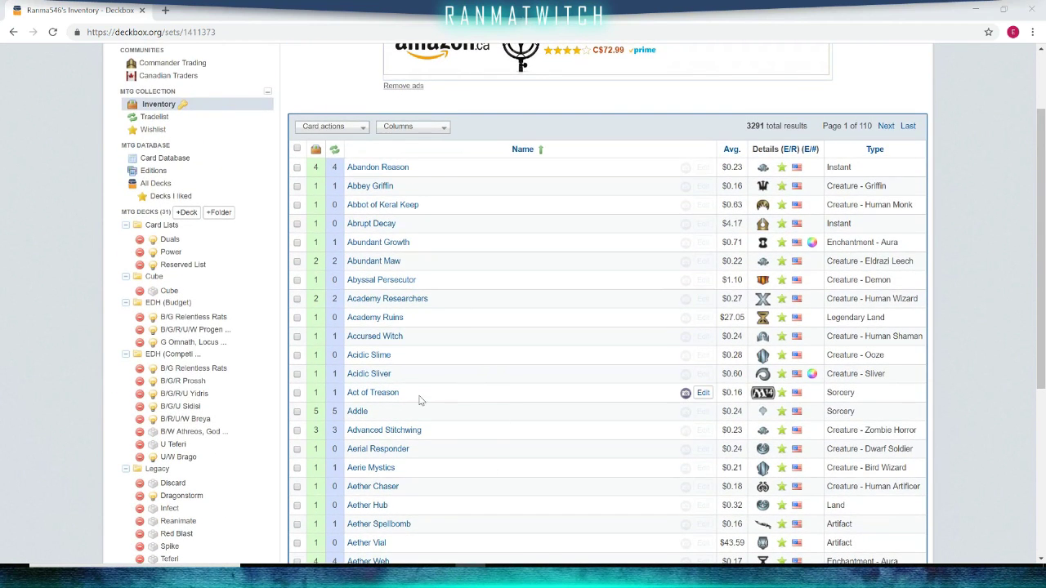
pyautogui.scroll(2, 409, 385)
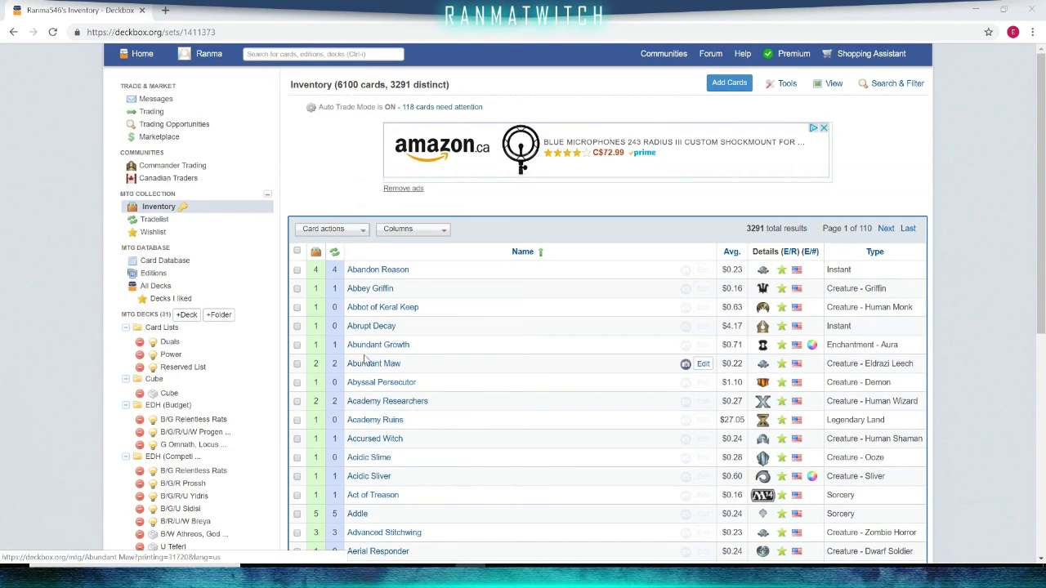
# Step: Go to the Deckbox home page and highlight the account's vacation notice
pyautogui.click(142, 55)
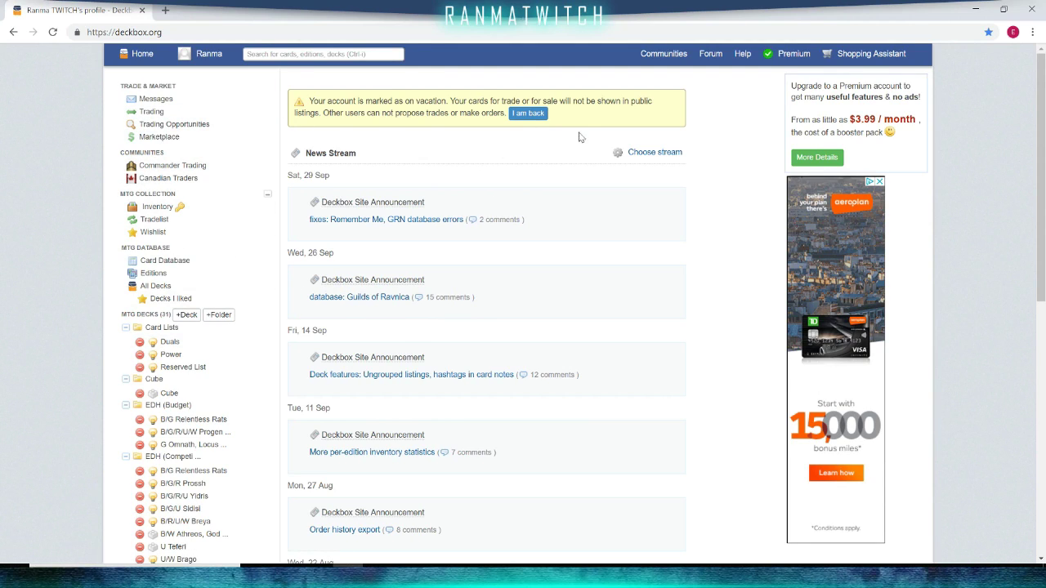
pyautogui.moveTo(556, 115); pyautogui.dragTo(288, 100)
pyautogui.click(569, 204)
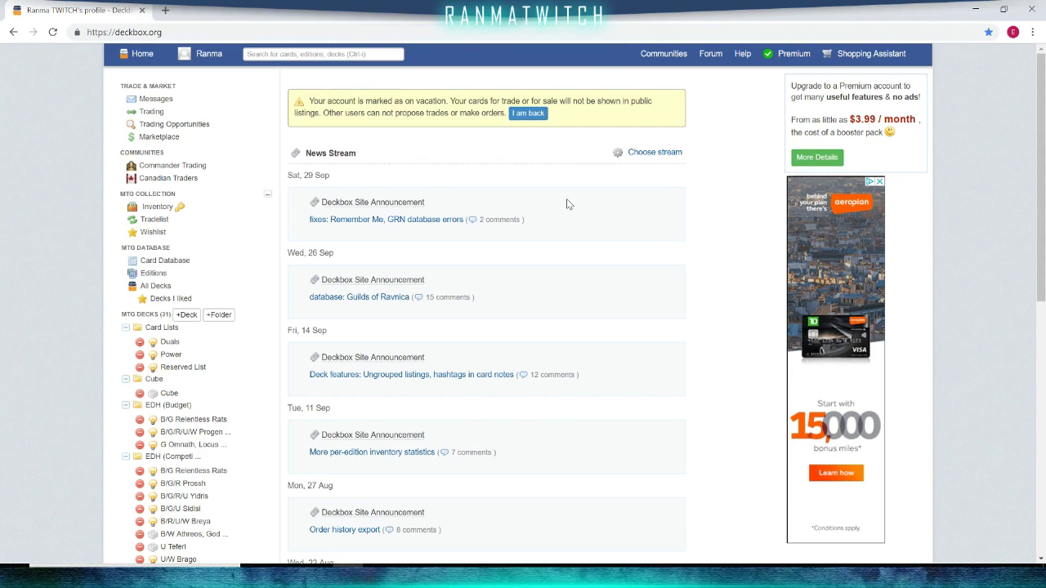